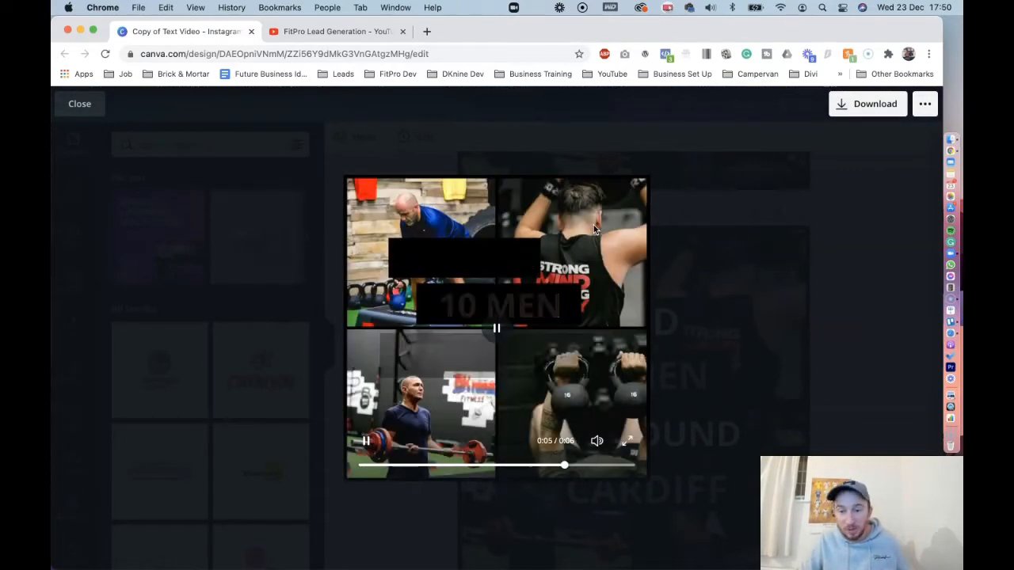
Close the preview of the finished text video and search Google for canva.com
{"action": "left_click", "coordinate": [494, 326]}
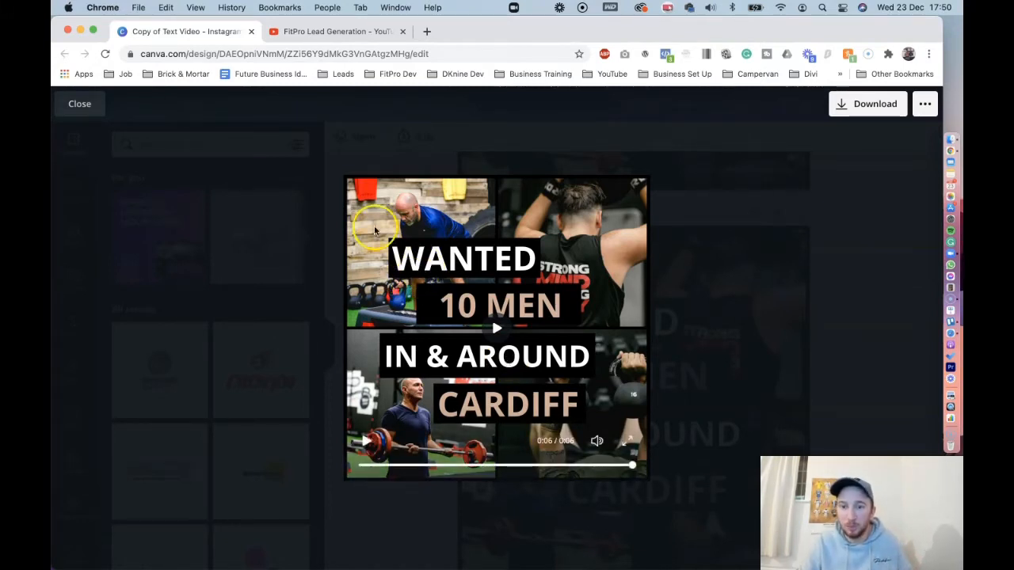
{"action": "left_click", "coordinate": [79, 104]}
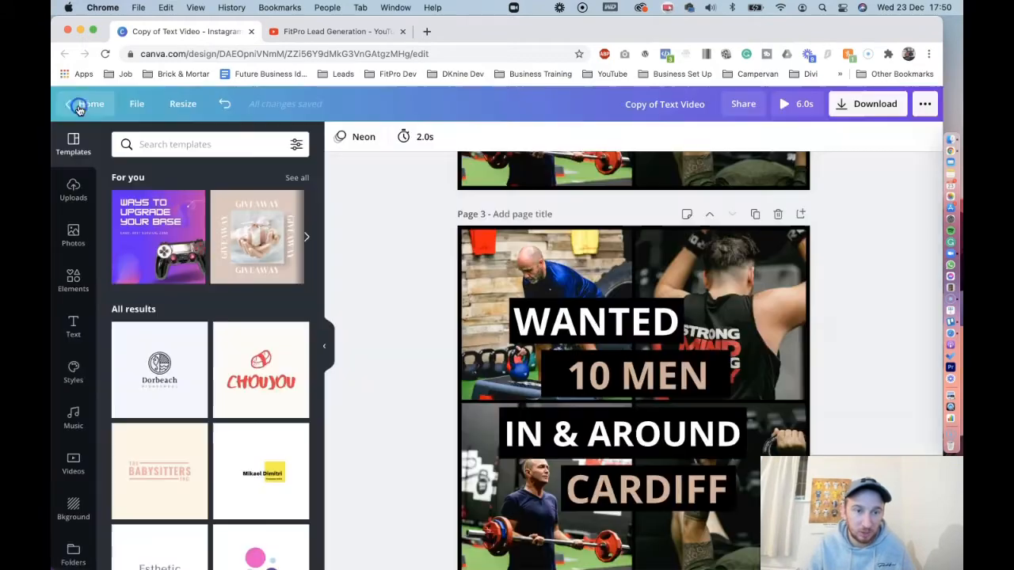
{"action": "left_click", "coordinate": [220, 49]}
{"action": "type", "text": "goo"}
{"action": "key", "text": "Return"}
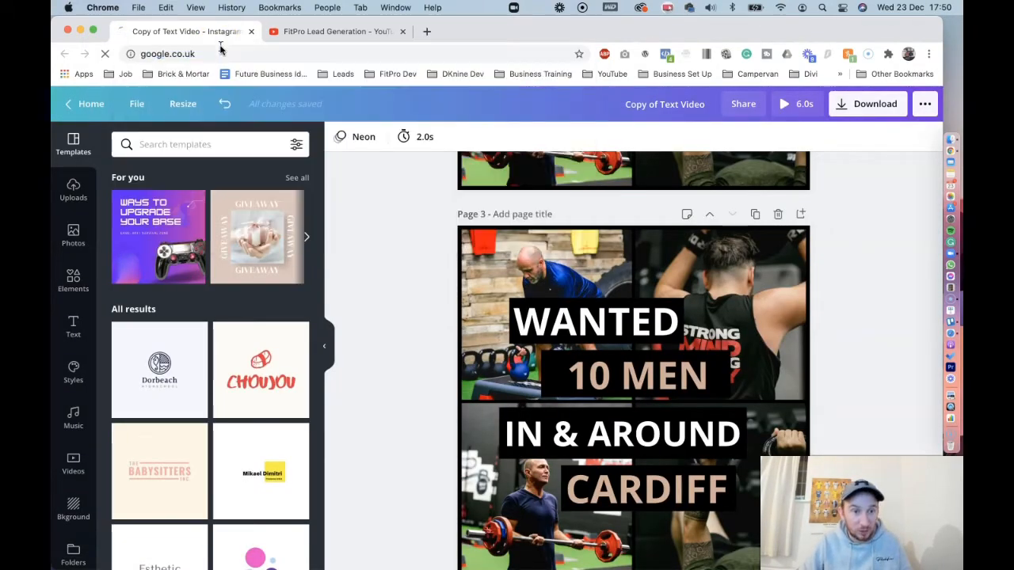
{"action": "type", "text": "c"}
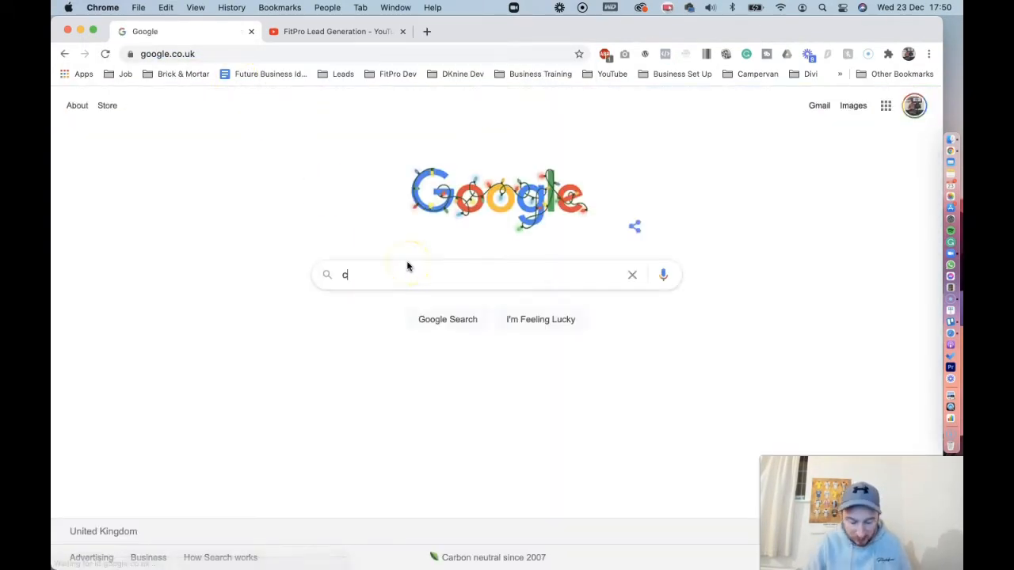
{"action": "type", "text": "anva.com"}
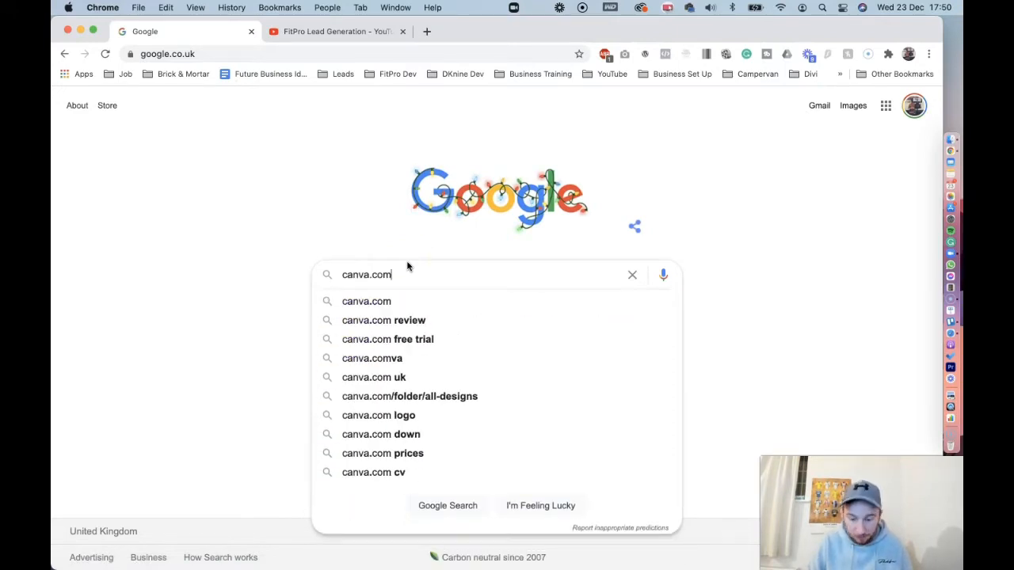
{"action": "key", "text": "Return"}
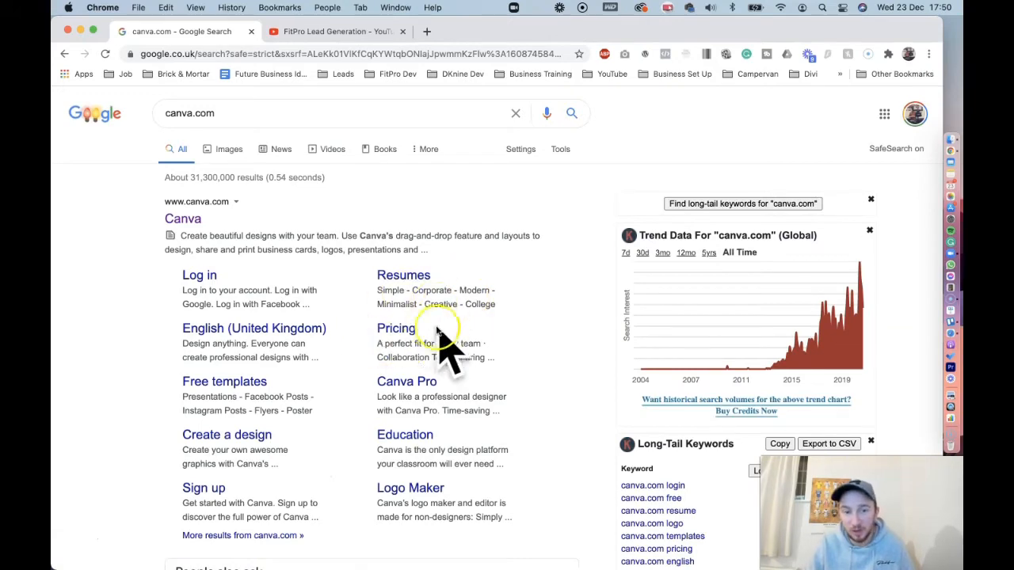
Open Canva's pricing page from the search results and compare what the Free, Pro and Enterprise plans include
{"action": "left_click", "coordinate": [398, 331]}
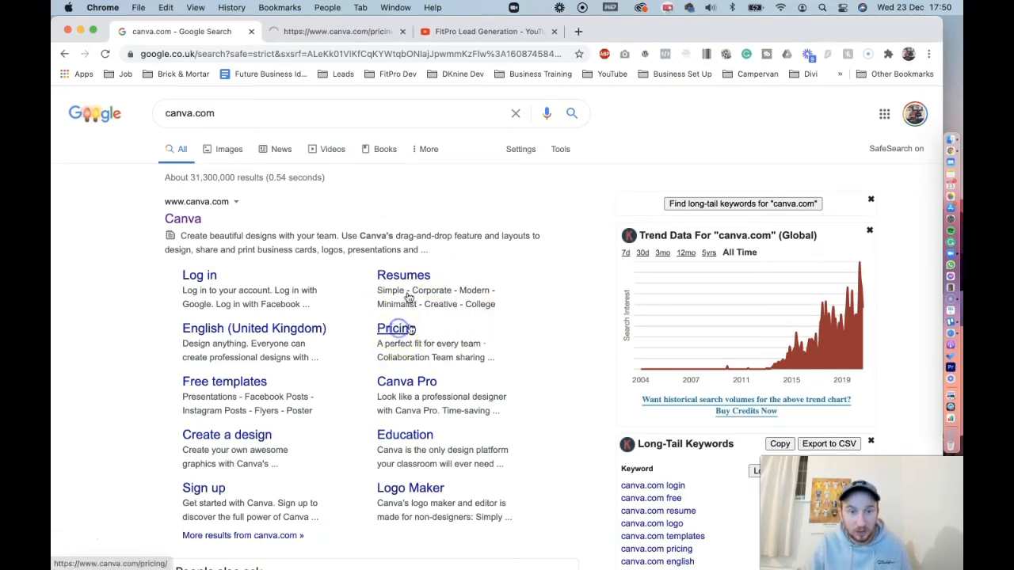
{"action": "left_click", "coordinate": [333, 33]}
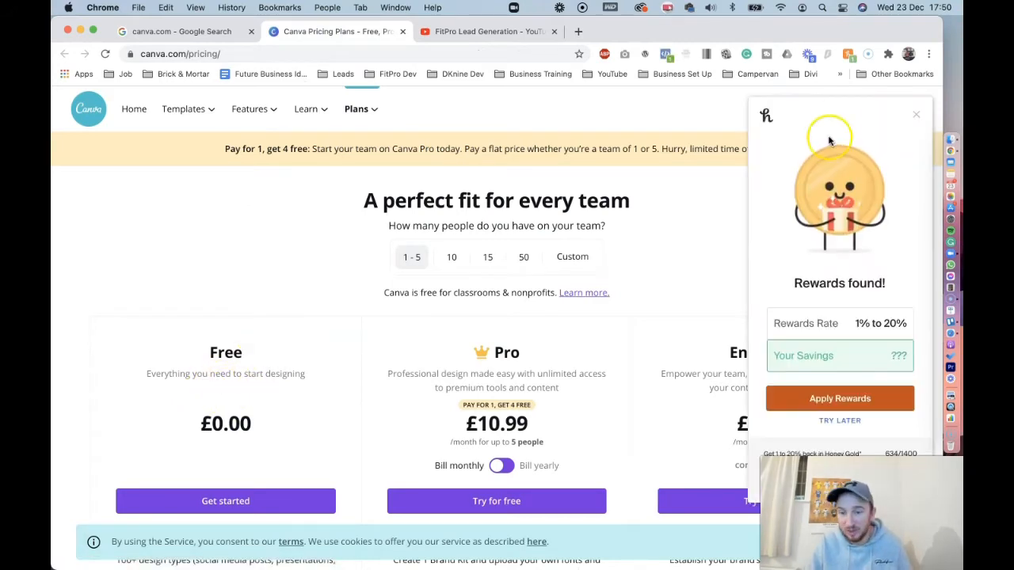
{"action": "left_click", "coordinate": [916, 114]}
{"action": "scroll", "coordinate": [241, 368], "scroll_direction": "down", "scroll_amount": 2}
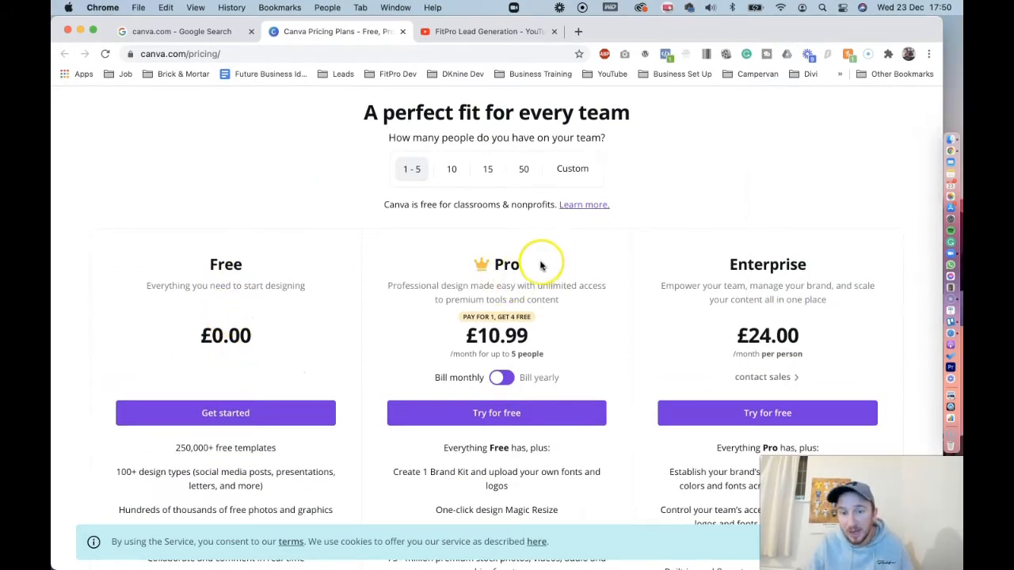
{"action": "scroll", "coordinate": [566, 285], "scroll_direction": "down", "scroll_amount": 1}
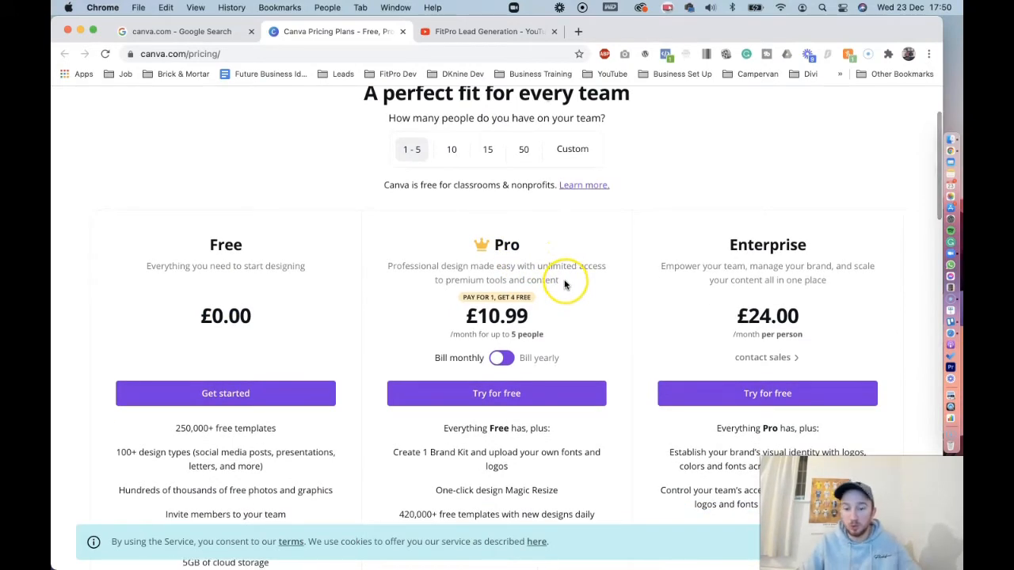
{"action": "scroll", "coordinate": [555, 290], "scroll_direction": "down", "scroll_amount": 5}
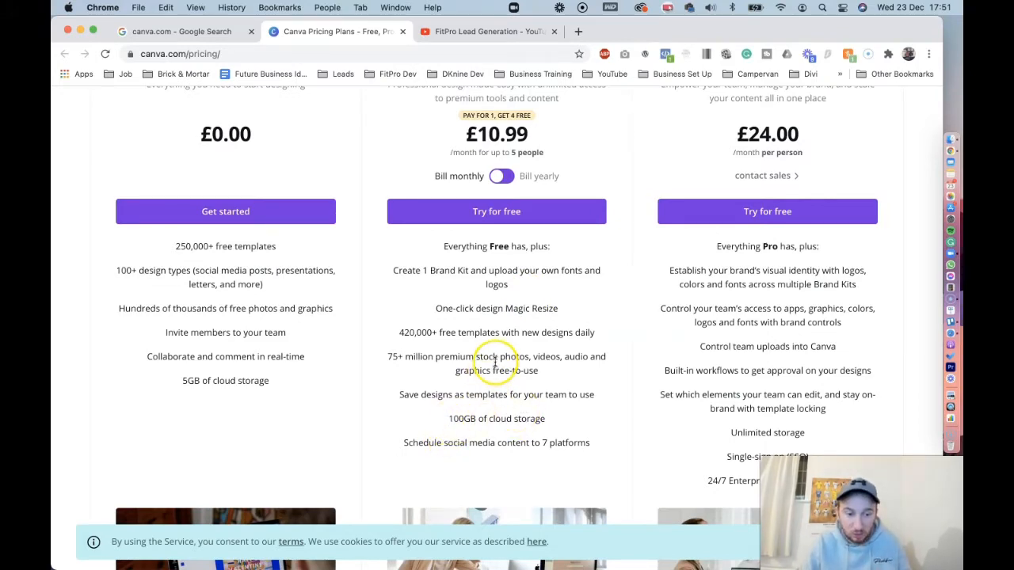
{"action": "scroll", "coordinate": [495, 360], "scroll_direction": "up", "scroll_amount": 4}
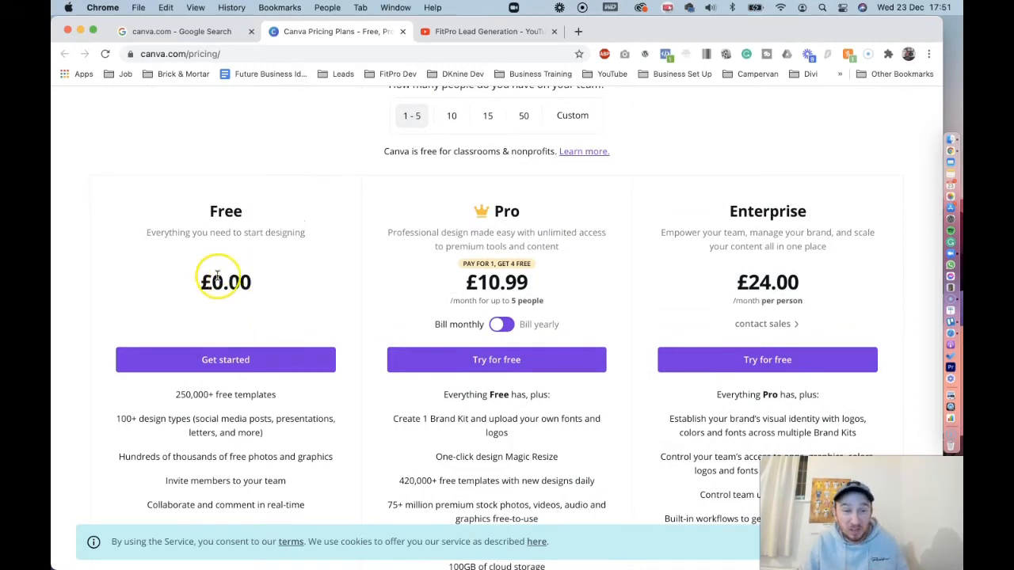
{"action": "scroll", "coordinate": [226, 272], "scroll_direction": "up", "scroll_amount": 4}
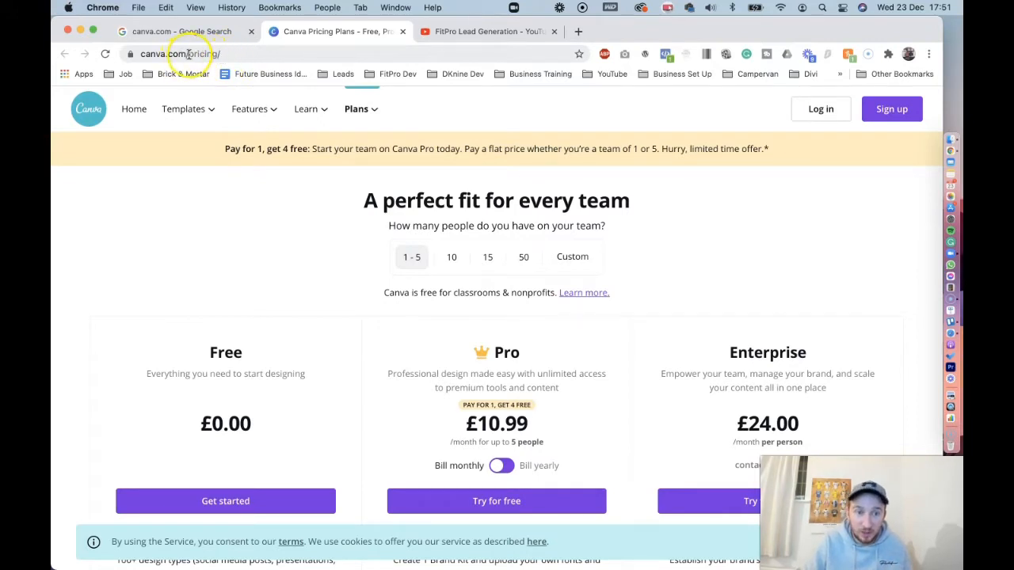
{"action": "left_click_drag", "start_coordinate": [189, 53], "coordinate": [309, 56]}
{"action": "key", "text": "BackSpace"}
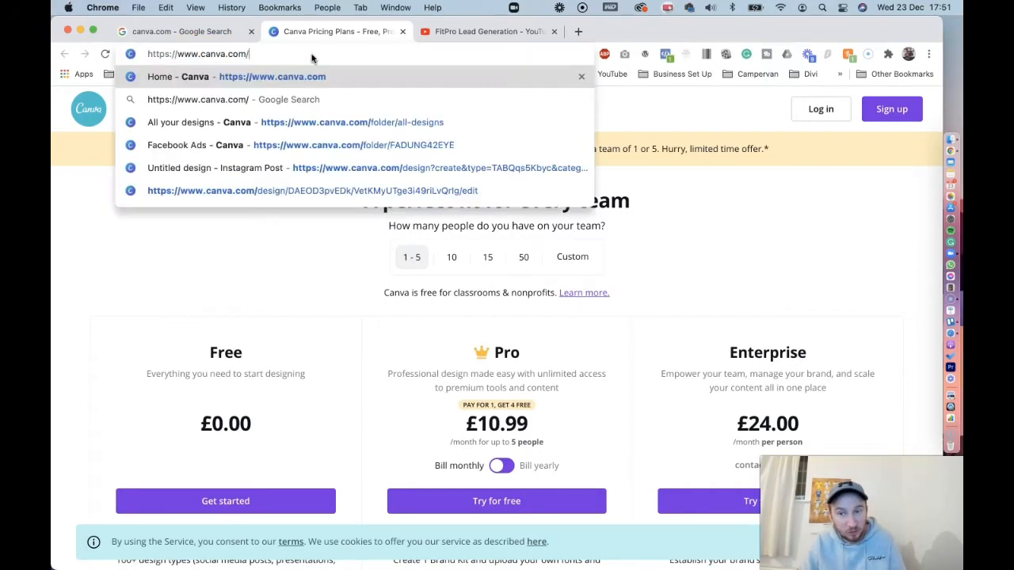
{"action": "key", "text": "Return"}
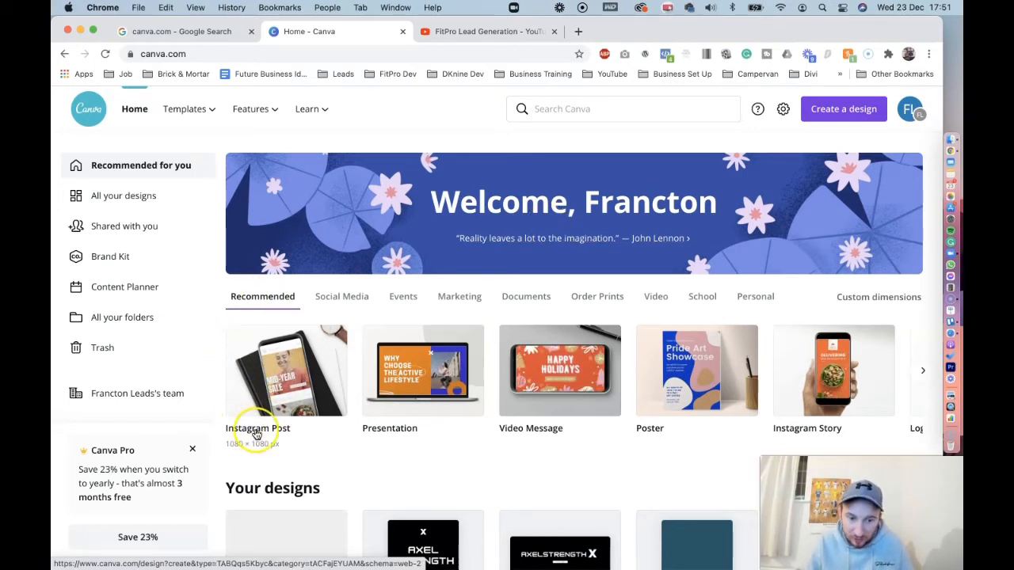
Search Canva for "instagram" and open the suggested Instagram Post format, 1080 × 1080 px
{"action": "left_click", "coordinate": [590, 109]}
{"action": "type", "text": "instagram"}
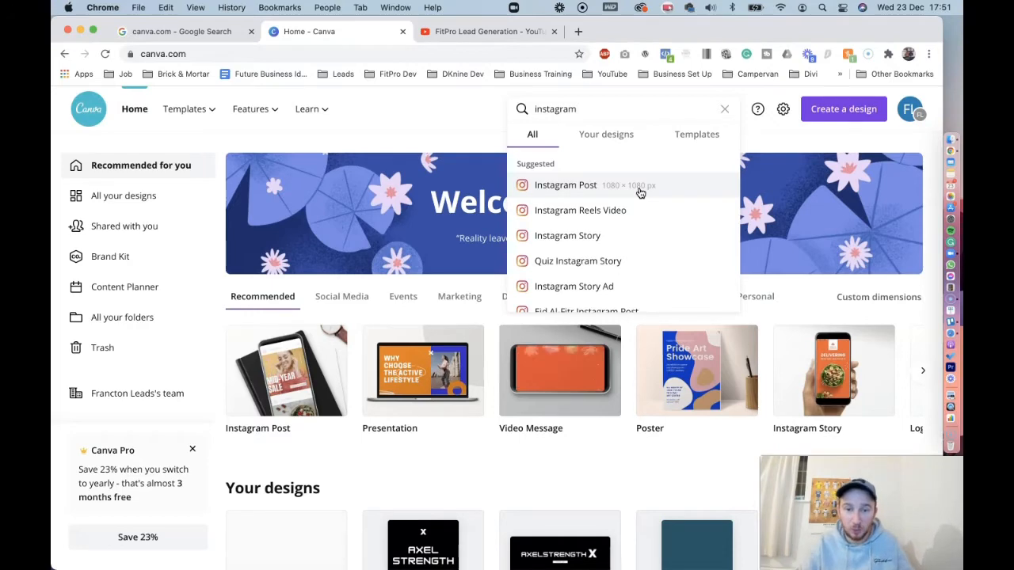
{"action": "left_click", "coordinate": [568, 187]}
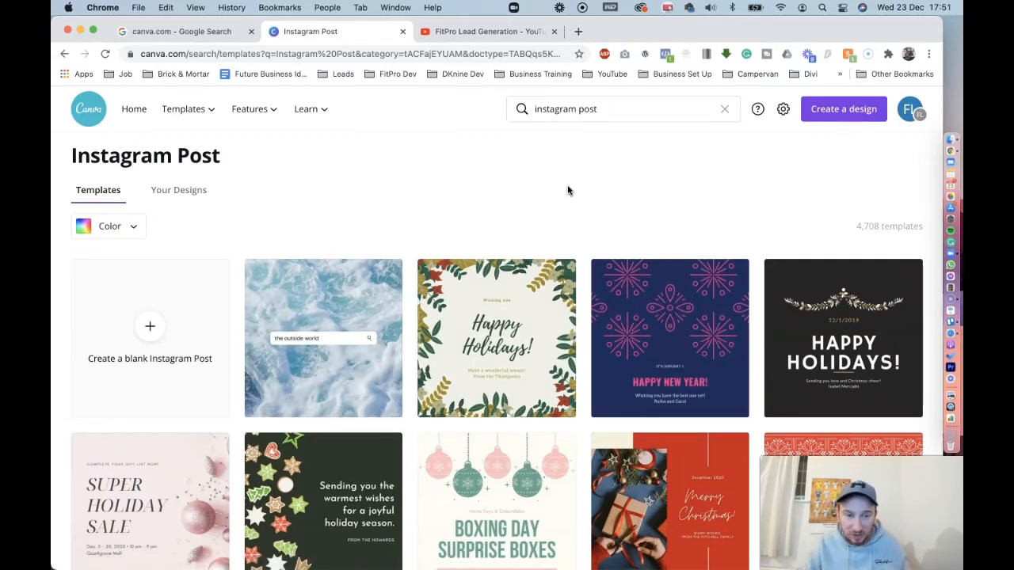
Look through the Instagram Post templates and create a blank Instagram Post design instead
{"action": "scroll", "coordinate": [535, 288], "scroll_direction": "down", "scroll_amount": 5}
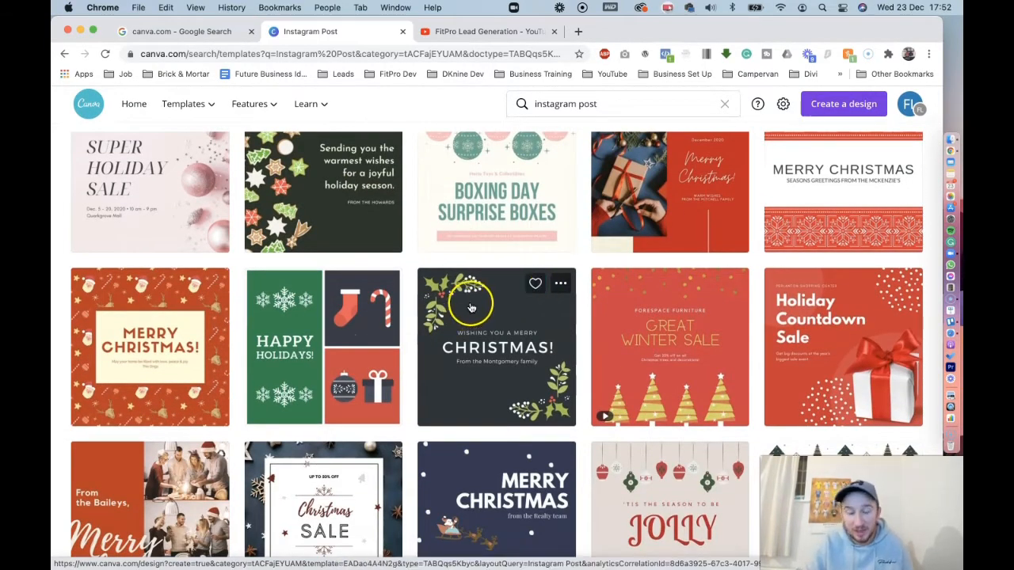
{"action": "scroll", "coordinate": [471, 300], "scroll_direction": "down", "scroll_amount": 7}
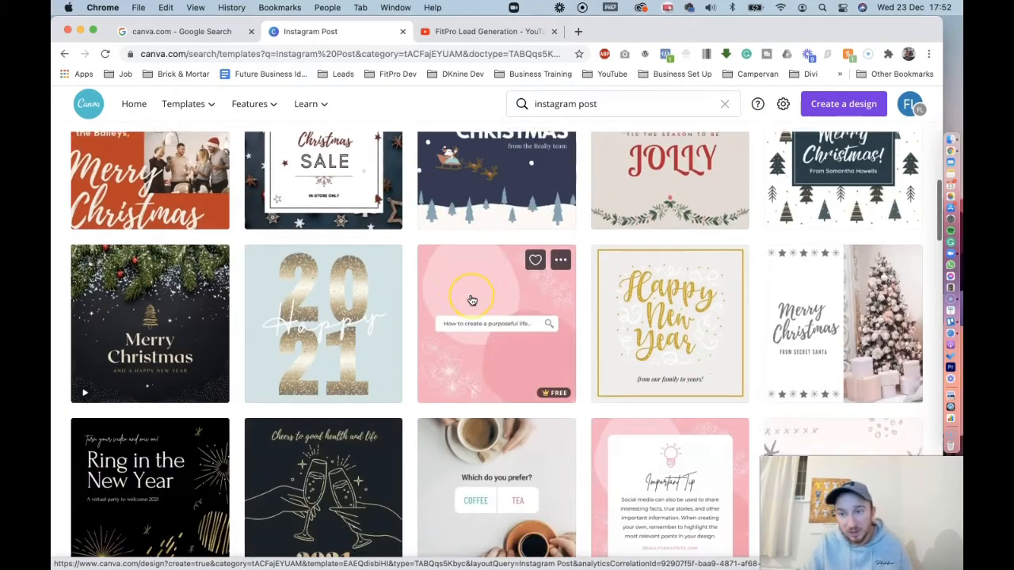
{"action": "scroll", "coordinate": [472, 300], "scroll_direction": "down", "scroll_amount": 3}
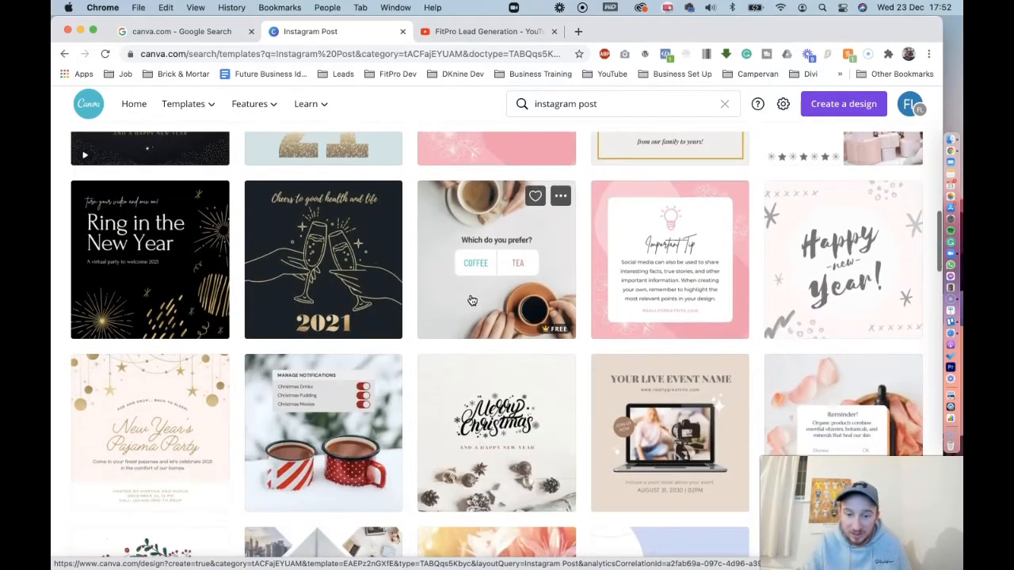
{"action": "scroll", "coordinate": [471, 299], "scroll_direction": "up", "scroll_amount": 10}
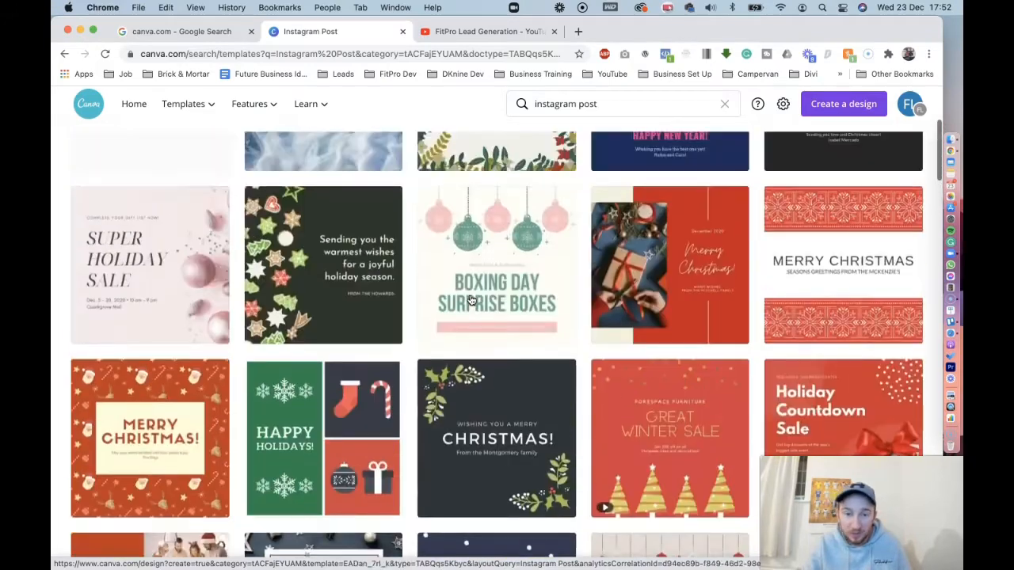
{"action": "left_click", "coordinate": [129, 341]}
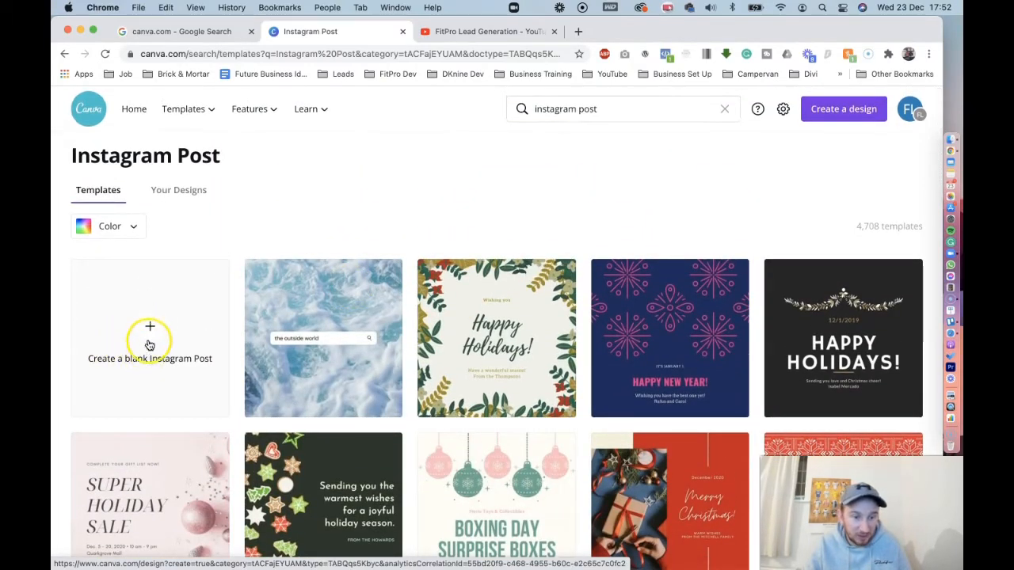
{"action": "left_click", "coordinate": [150, 332]}
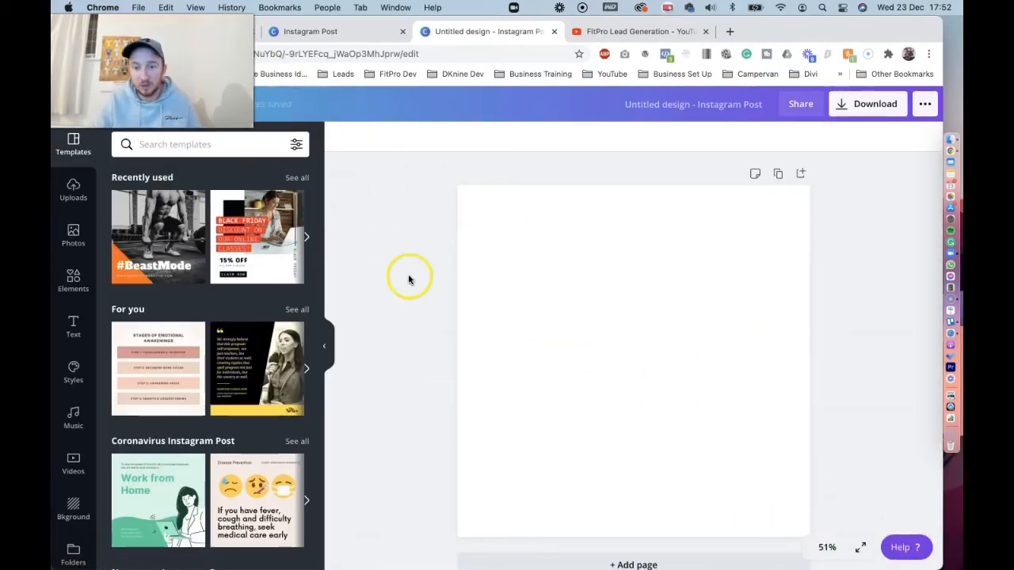
{"action": "left_click", "coordinate": [648, 295]}
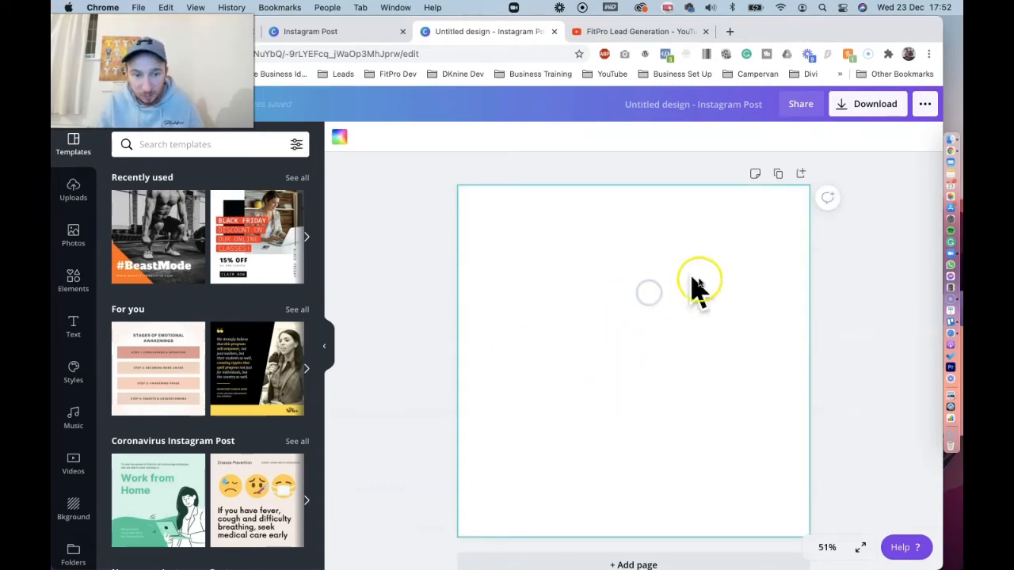
{"action": "left_click", "coordinate": [386, 290]}
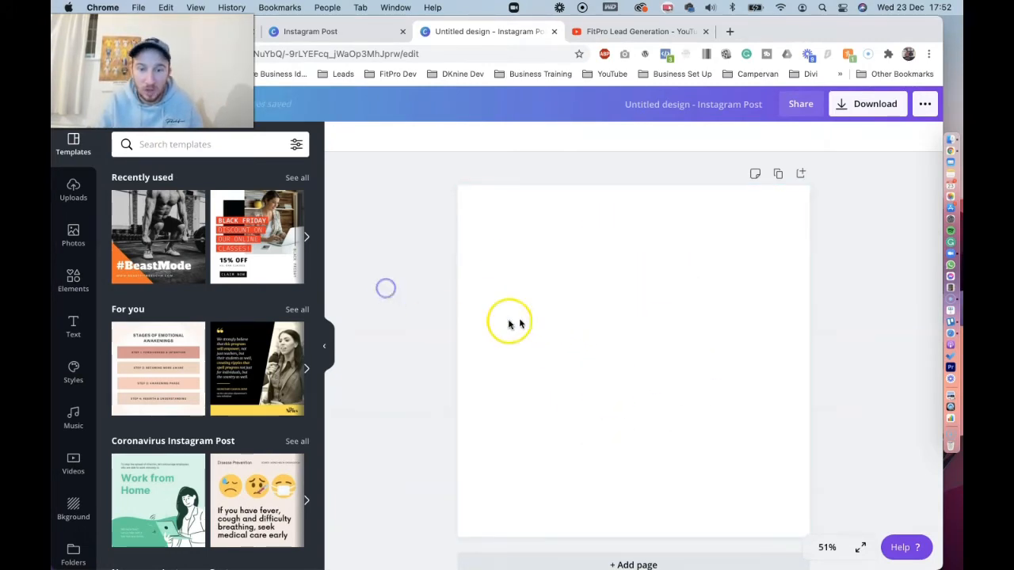
{"action": "left_click", "coordinate": [330, 37]}
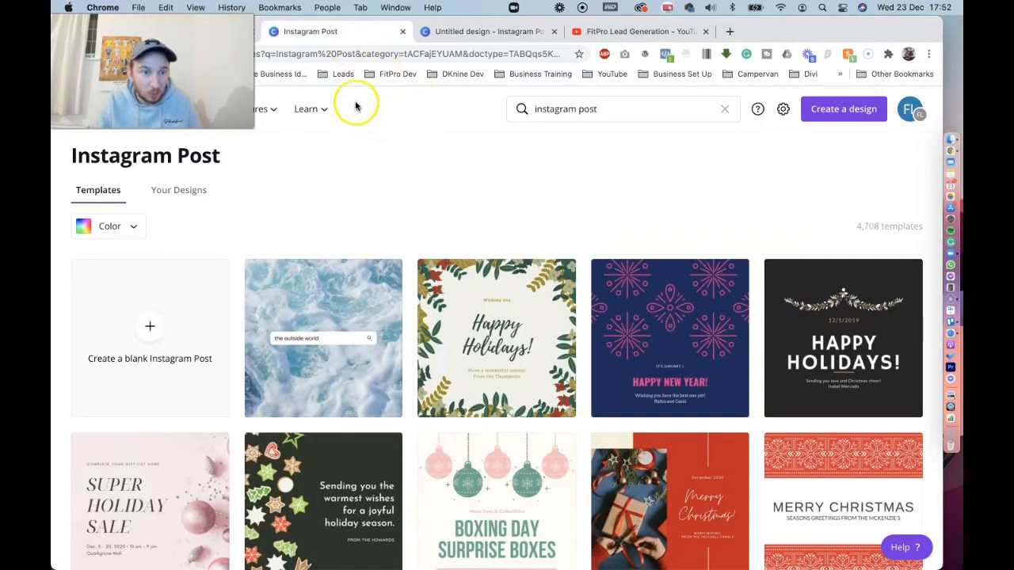
{"action": "left_click", "coordinate": [456, 32]}
{"action": "left_click", "coordinate": [454, 221]}
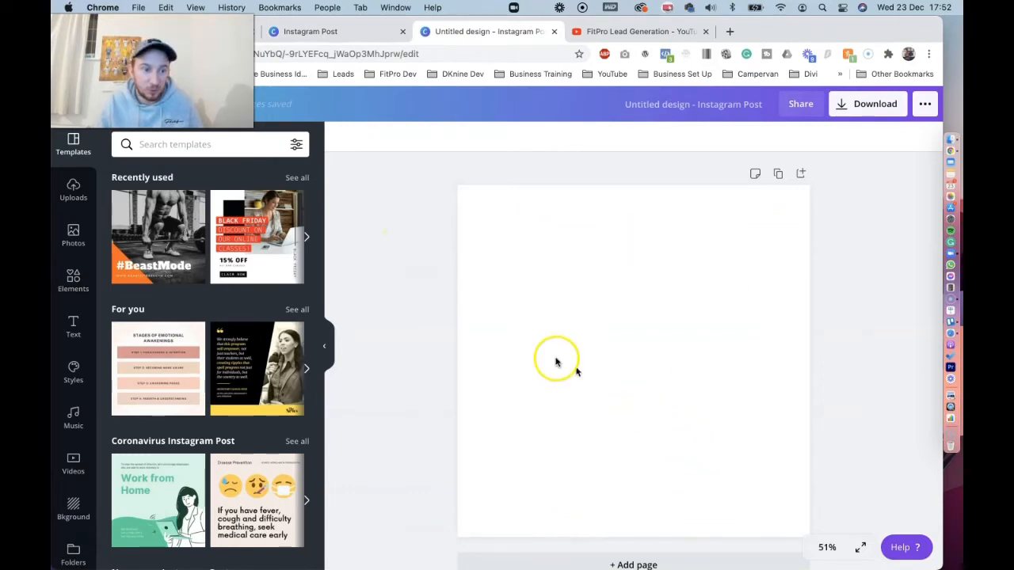
Find the two-by-two photo grid among all the Grids elements and add it to the blank page
{"action": "left_click", "coordinate": [72, 287]}
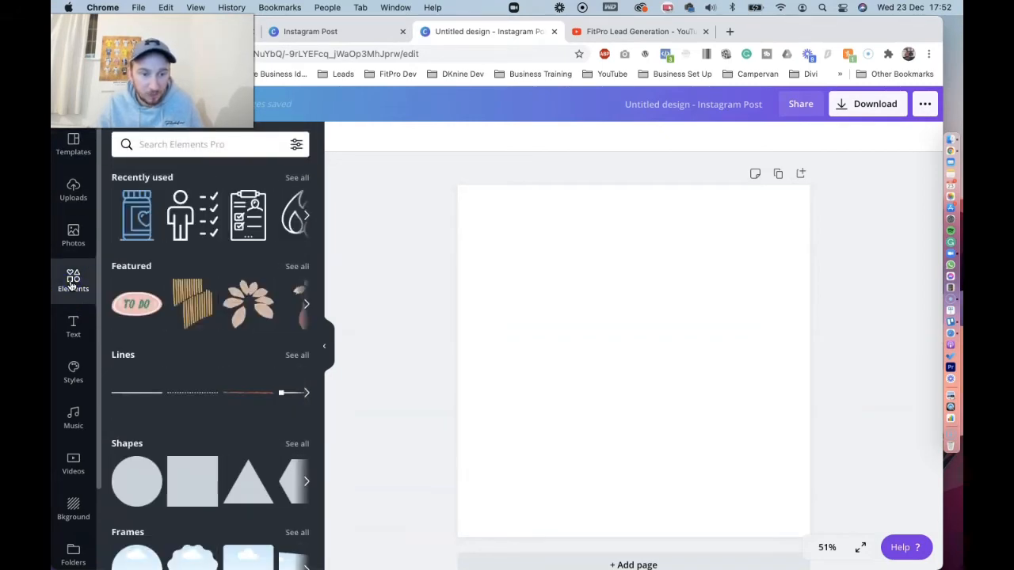
{"action": "scroll", "coordinate": [212, 316], "scroll_direction": "down", "scroll_amount": 5}
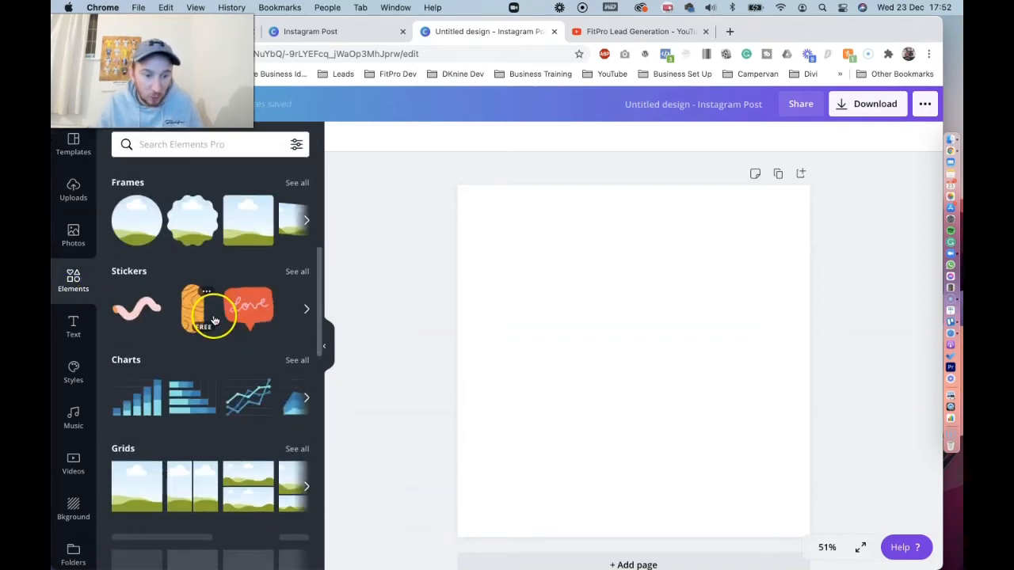
{"action": "scroll", "coordinate": [214, 313], "scroll_direction": "down", "scroll_amount": 2}
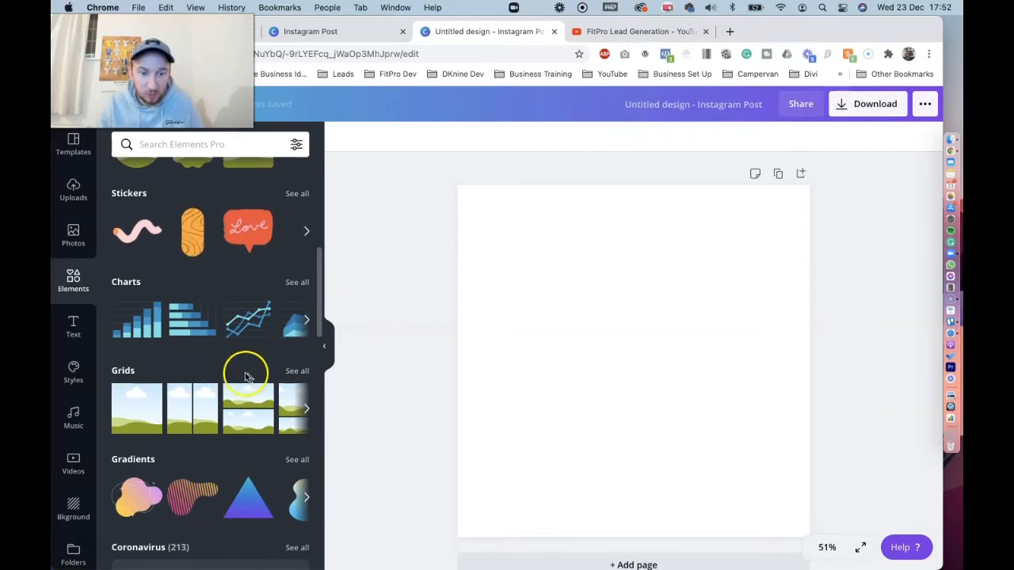
{"action": "left_click", "coordinate": [296, 372]}
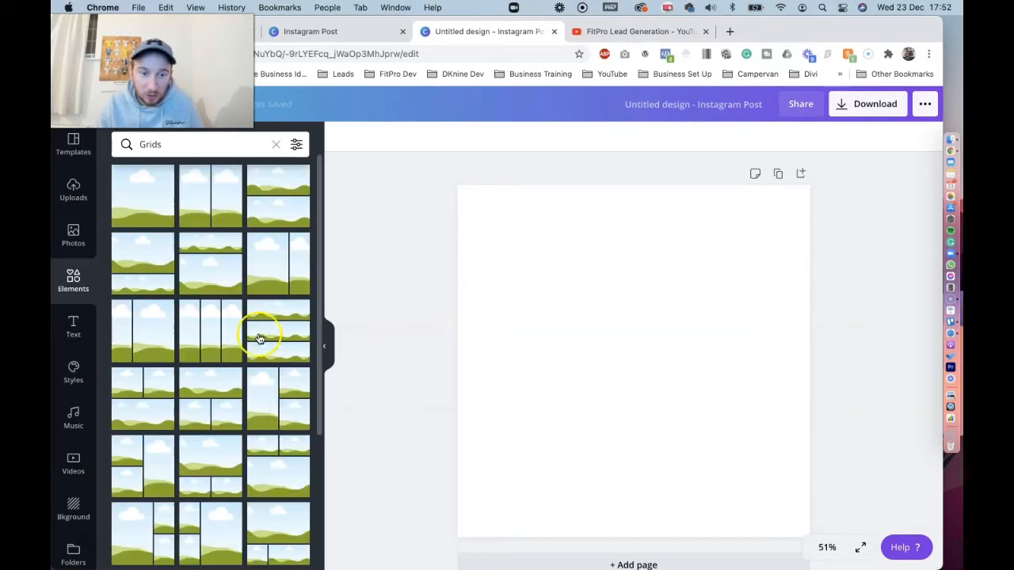
{"action": "scroll", "coordinate": [259, 339], "scroll_direction": "down", "scroll_amount": 4}
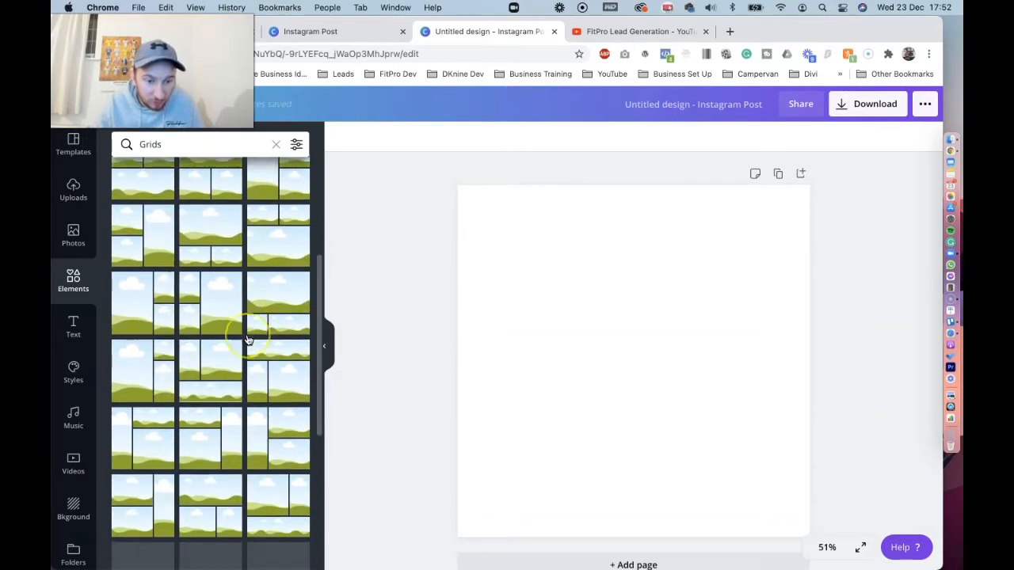
{"action": "scroll", "coordinate": [247, 339], "scroll_direction": "down", "scroll_amount": 3}
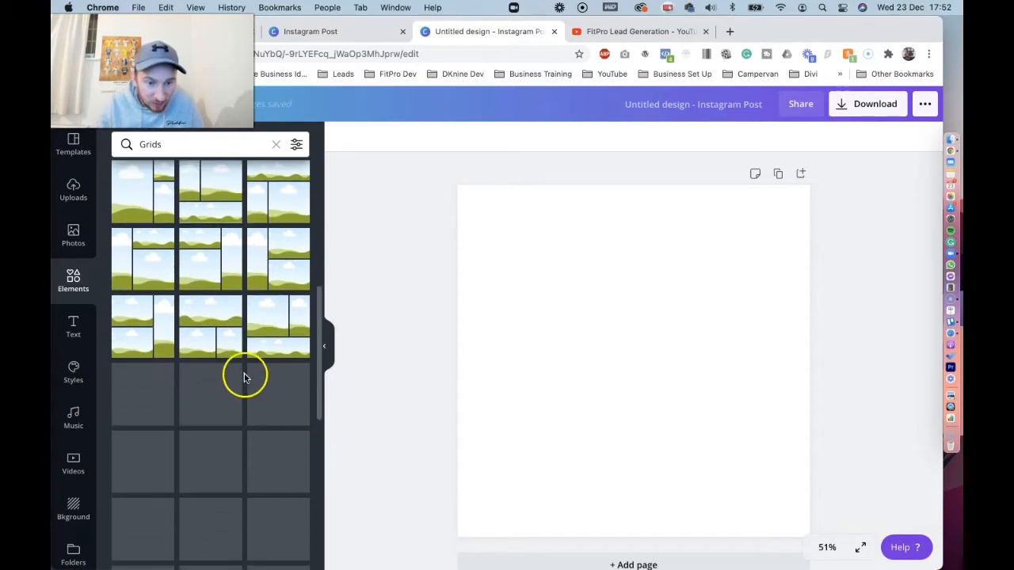
{"action": "scroll", "coordinate": [244, 372], "scroll_direction": "down", "scroll_amount": 3}
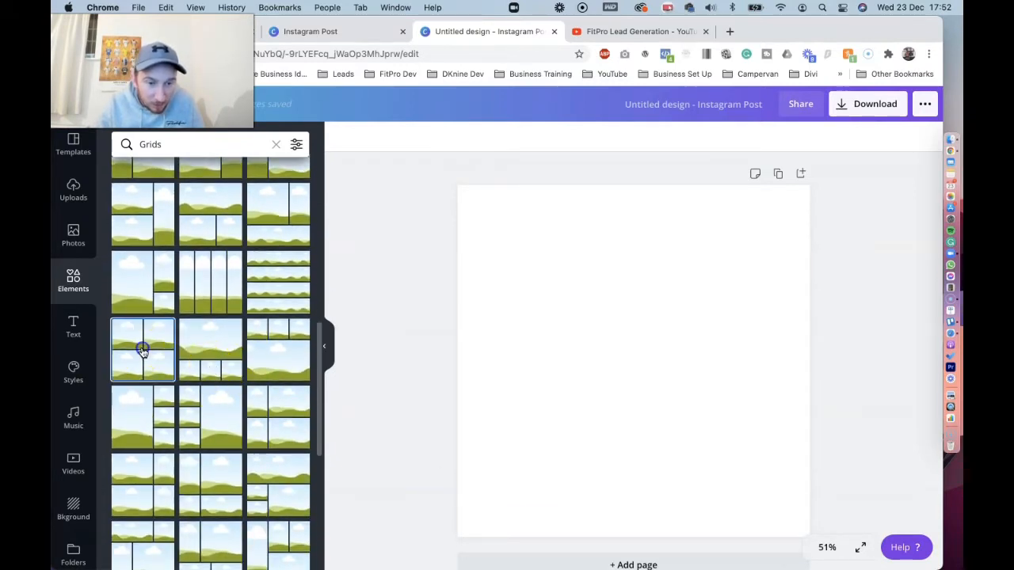
{"action": "left_click", "coordinate": [142, 353]}
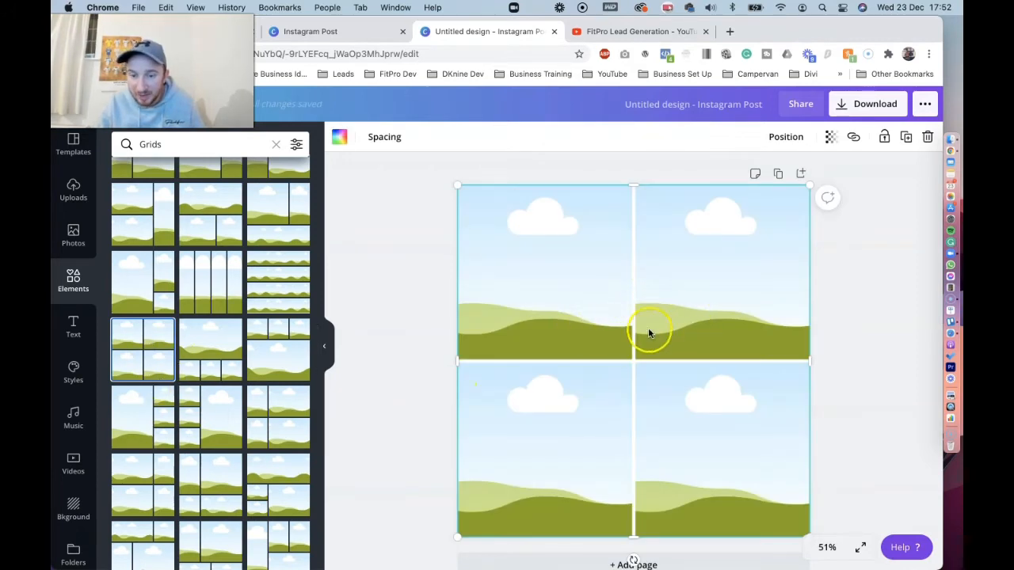
{"action": "left_click", "coordinate": [394, 292]}
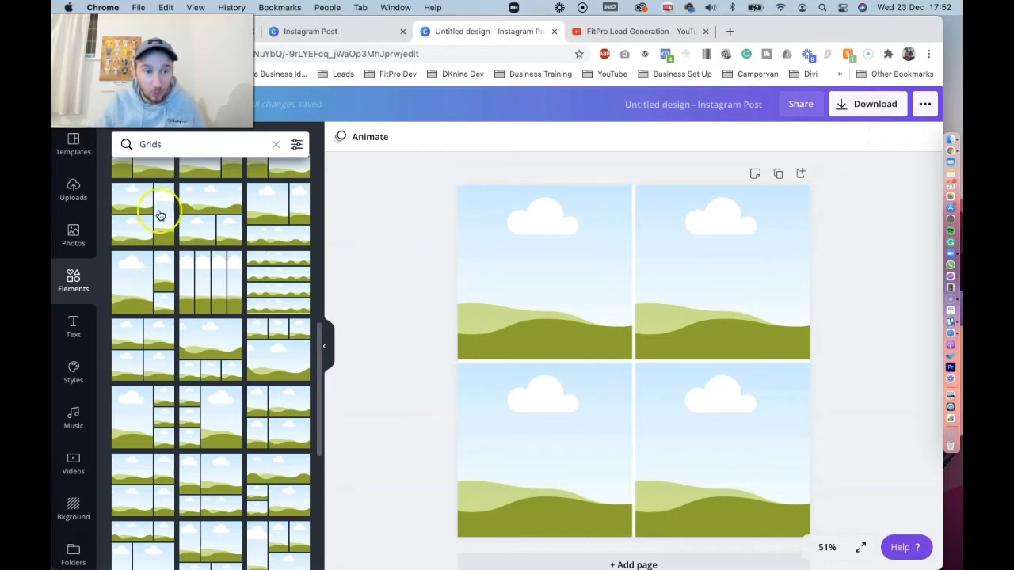
{"action": "left_click", "coordinate": [73, 187]}
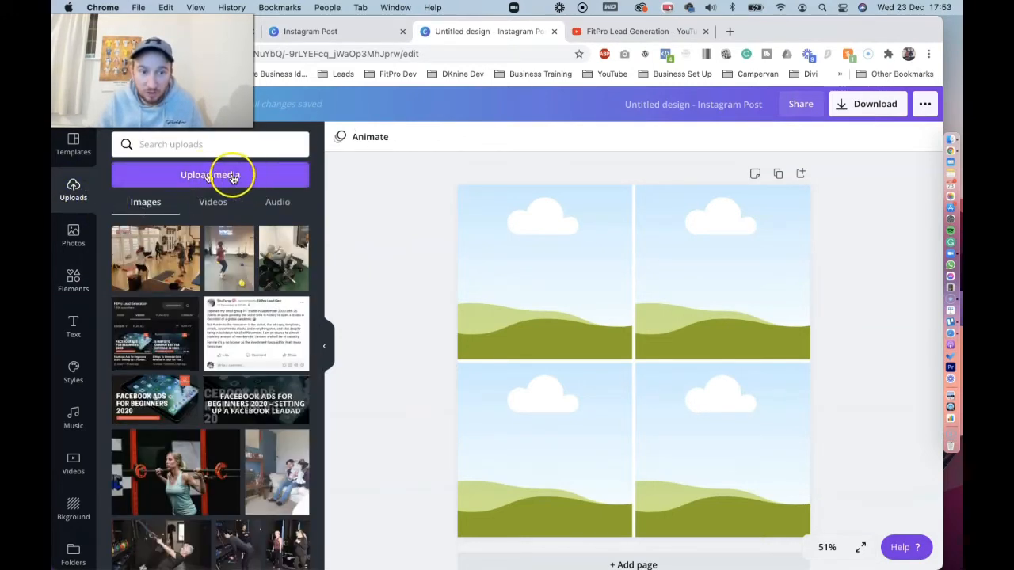
{"action": "left_click", "coordinate": [204, 175]}
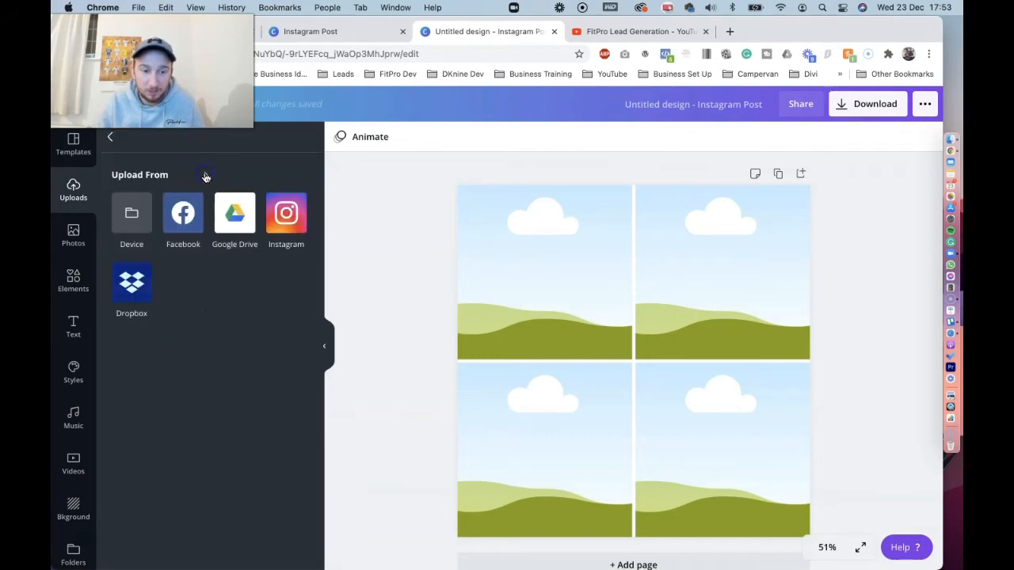
{"action": "left_click", "coordinate": [132, 212]}
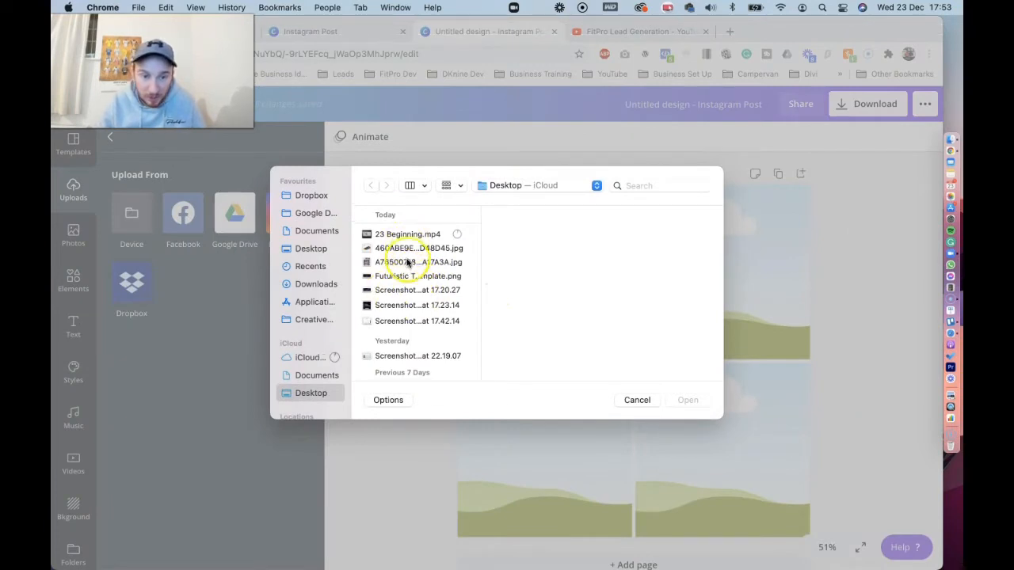
{"action": "scroll", "coordinate": [424, 305], "scroll_direction": "down", "scroll_amount": 5}
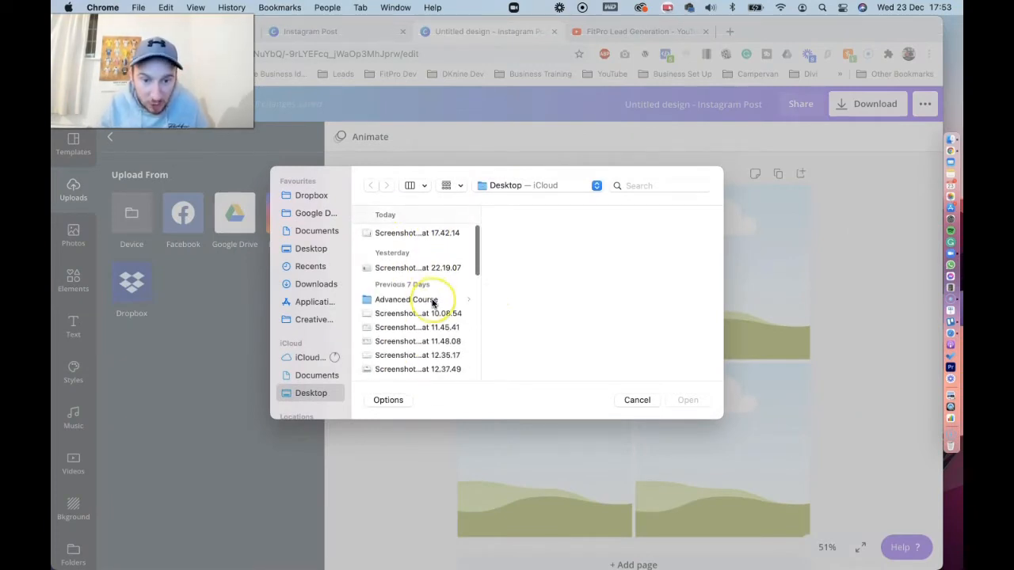
{"action": "left_click", "coordinate": [419, 252]}
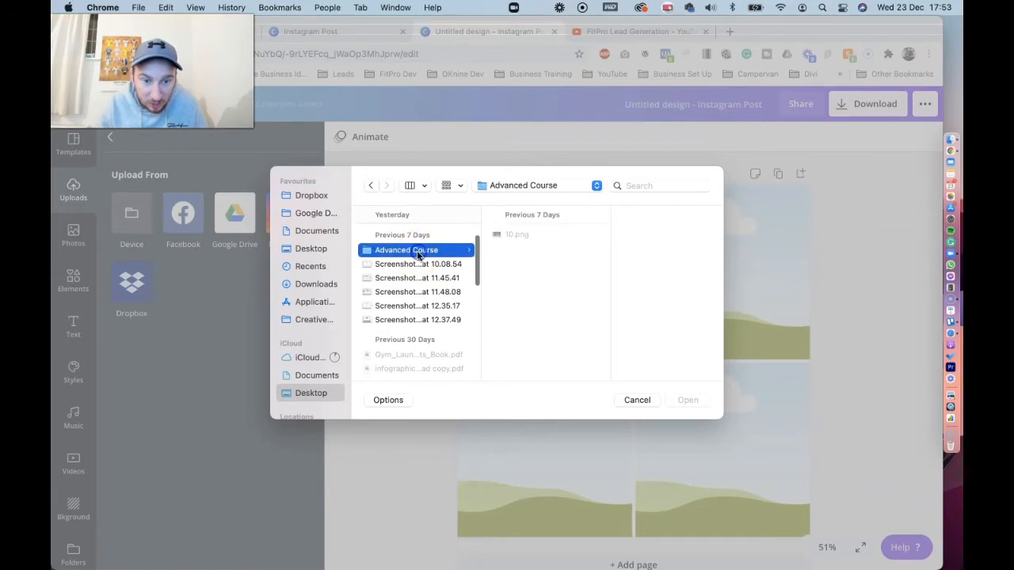
{"action": "left_click", "coordinate": [512, 234]}
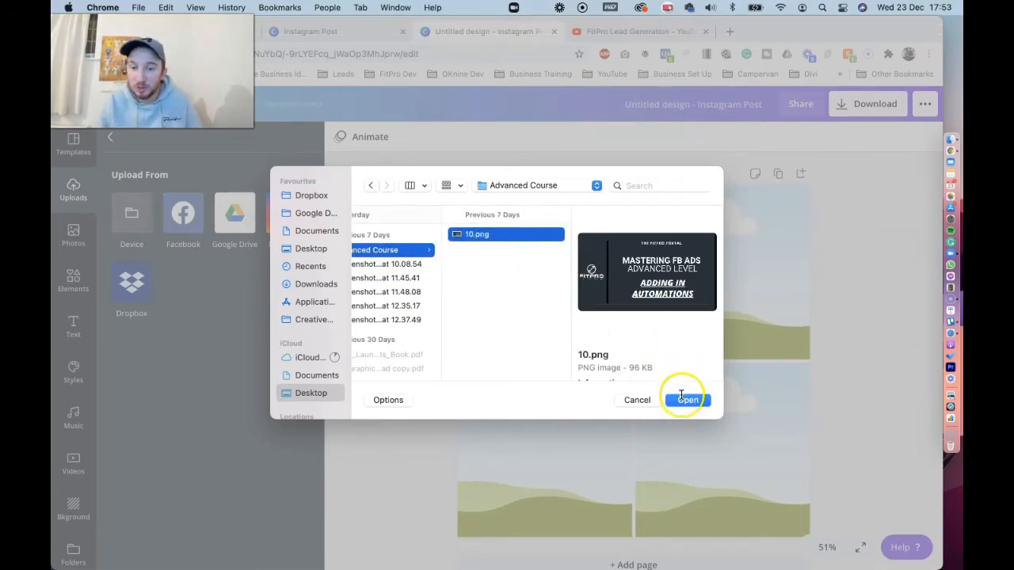
{"action": "left_click", "coordinate": [637, 400]}
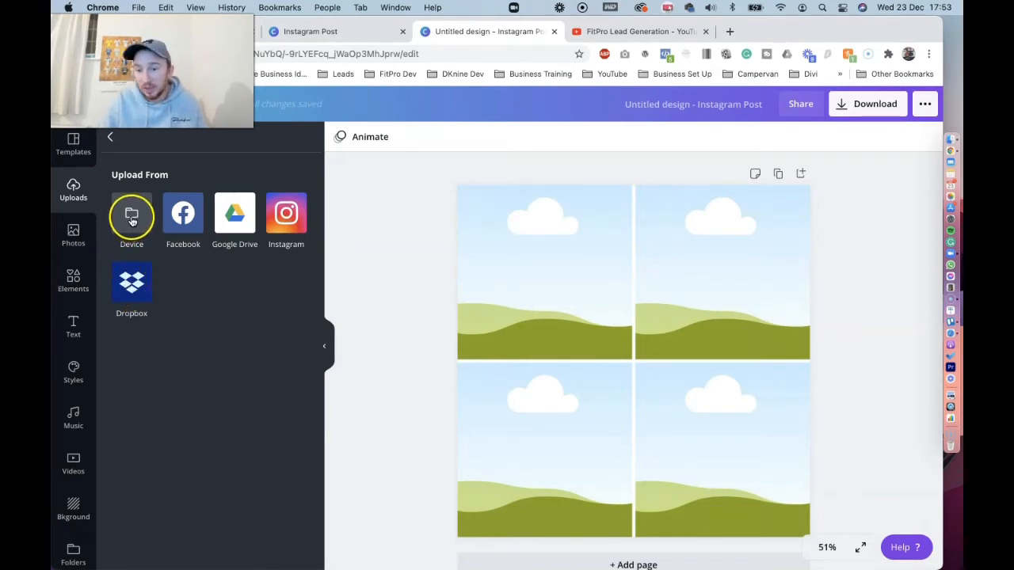
{"action": "left_click", "coordinate": [110, 136]}
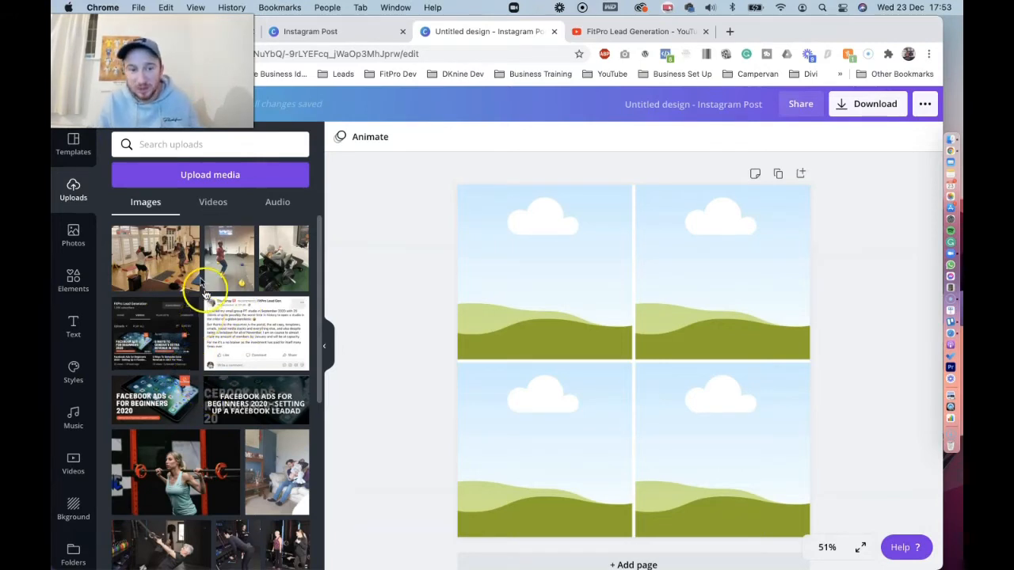
{"action": "mouse_move", "coordinate": [188, 388]}
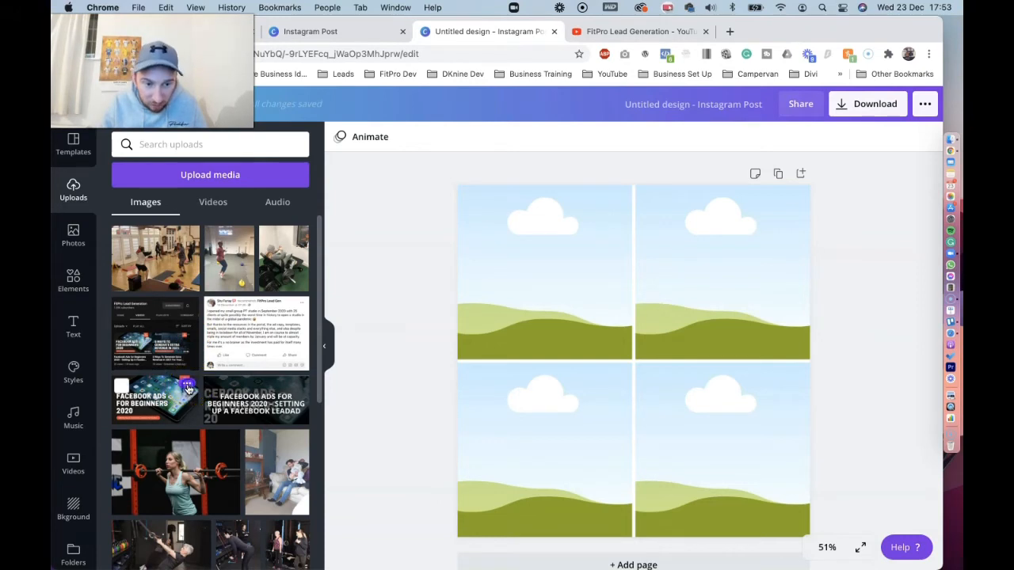
{"action": "left_click", "coordinate": [188, 389]}
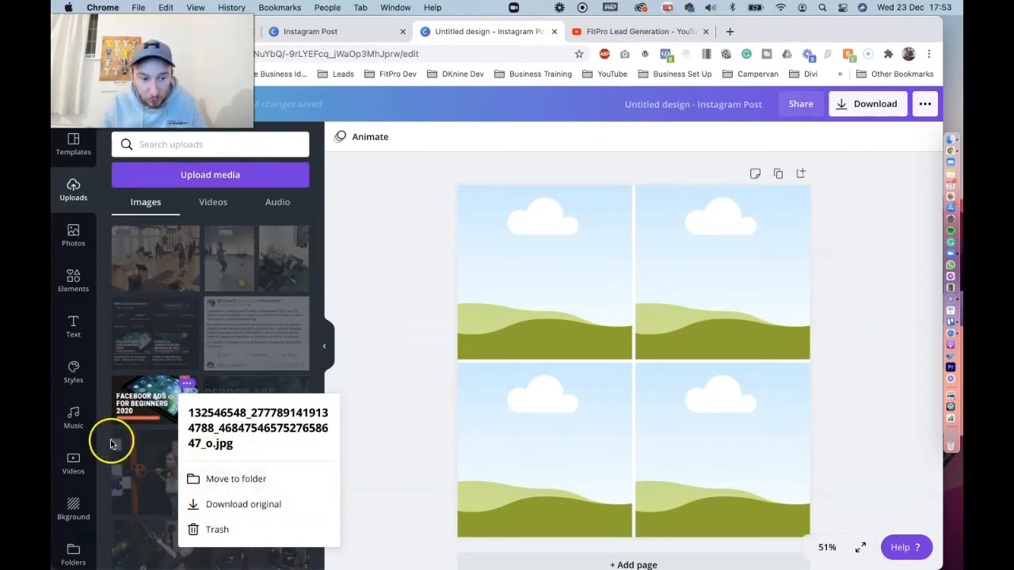
Search all folders for "dknine" and open the DKnine Photo Shoot 2 folder
{"action": "scroll", "coordinate": [80, 442], "scroll_direction": "down", "scroll_amount": 3}
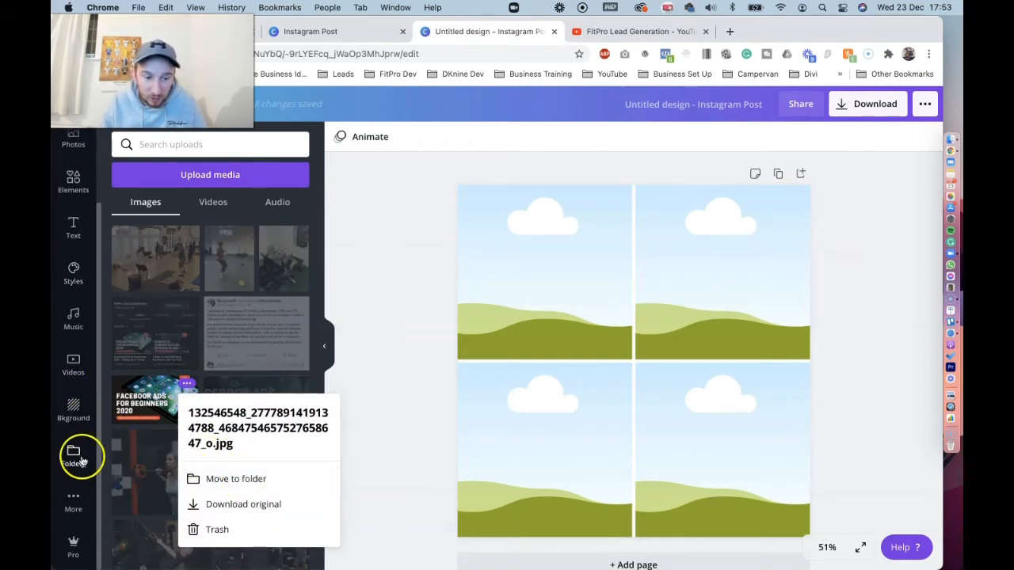
{"action": "left_click", "coordinate": [79, 460]}
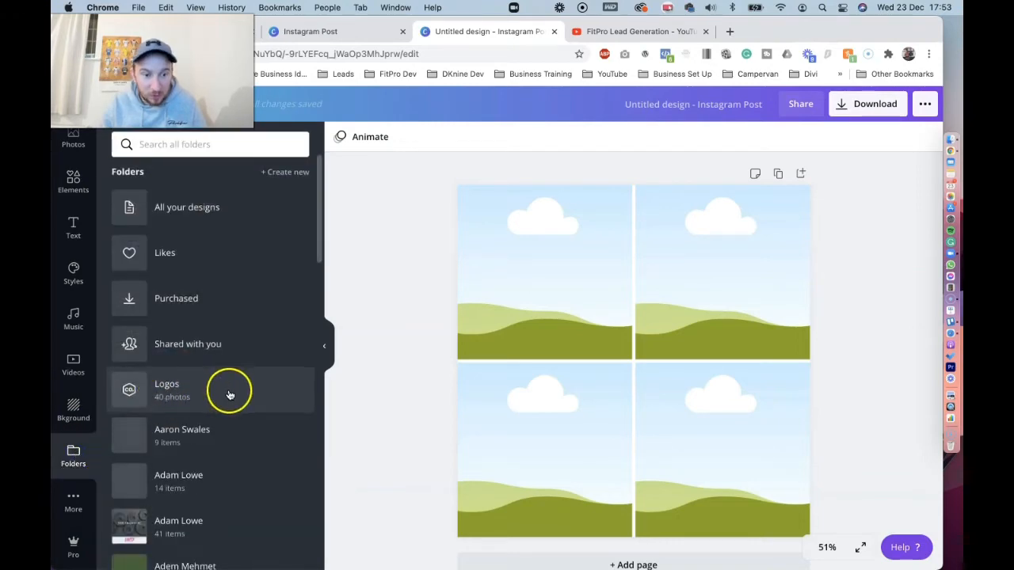
{"action": "scroll", "coordinate": [230, 394], "scroll_direction": "down", "scroll_amount": 5}
{"action": "scroll", "coordinate": [227, 389], "scroll_direction": "up", "scroll_amount": 5}
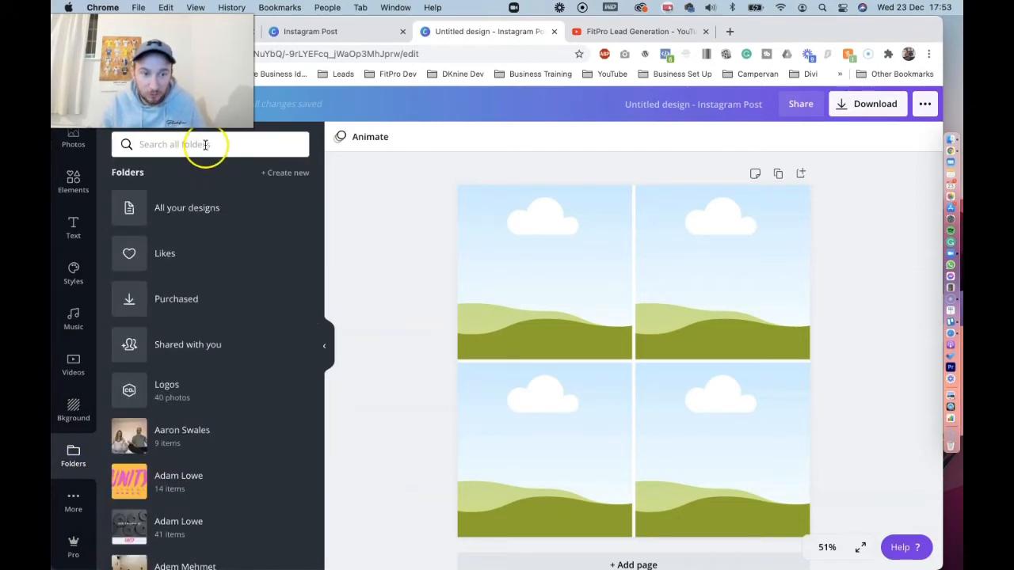
{"action": "type", "text": "dknine"}
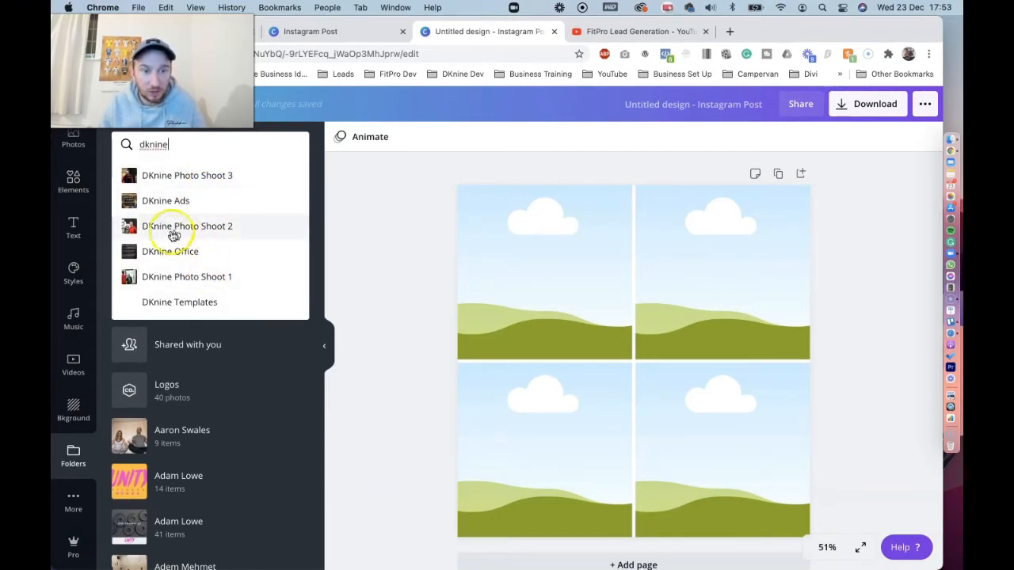
{"action": "left_click", "coordinate": [188, 230]}
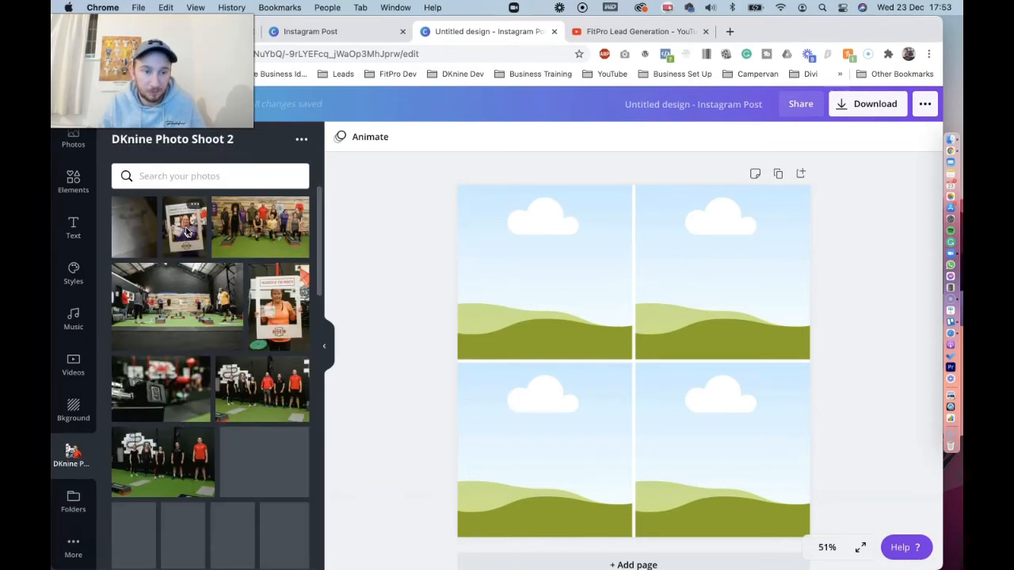
Place the photo of the man in the red shirt lifting two dumbbells overhead into the grid's upper-right cell
{"action": "scroll", "coordinate": [372, 234], "scroll_direction": "down", "scroll_amount": 1}
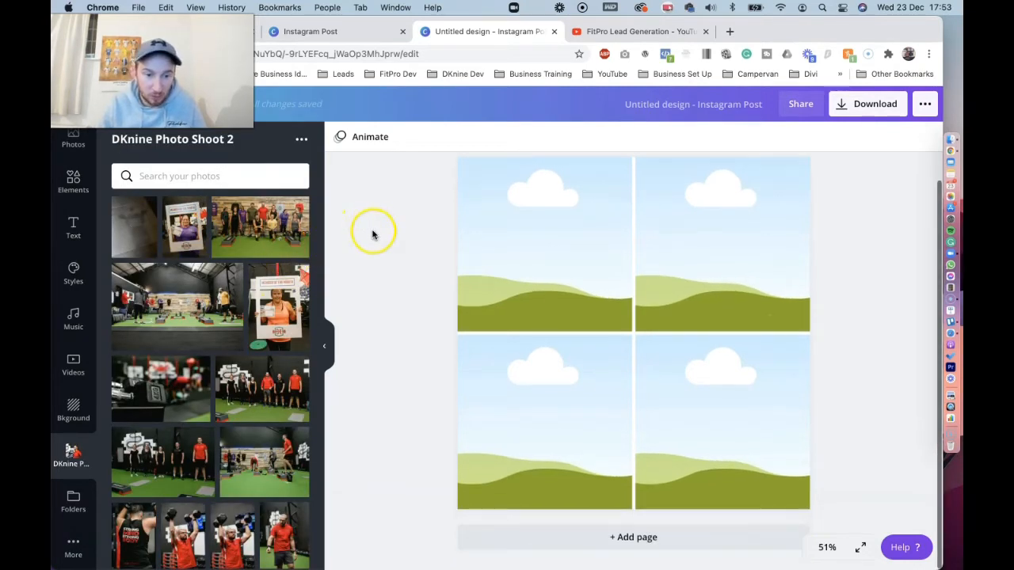
{"action": "scroll", "coordinate": [242, 287], "scroll_direction": "down", "scroll_amount": 2}
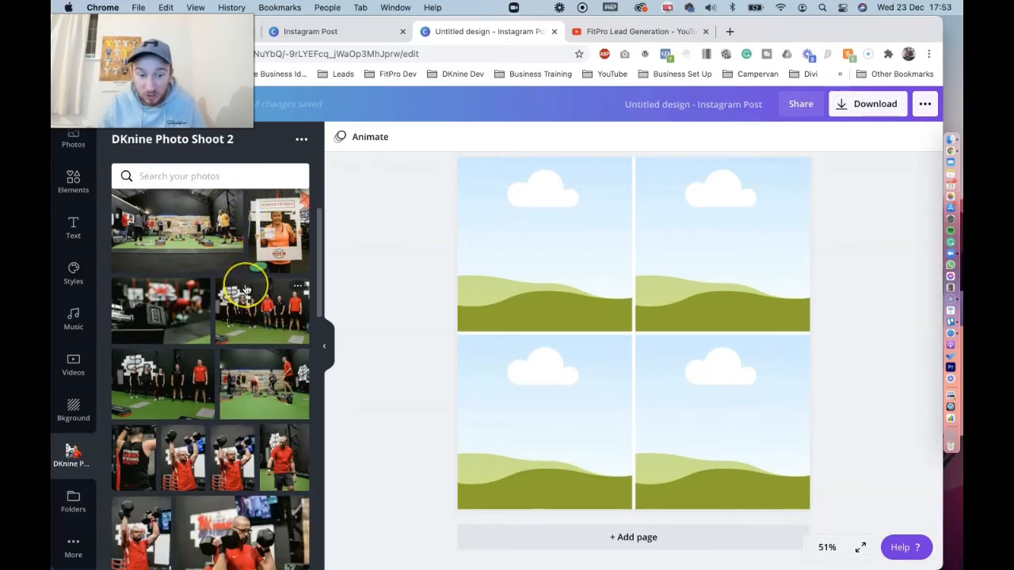
{"action": "left_click", "coordinate": [188, 460]}
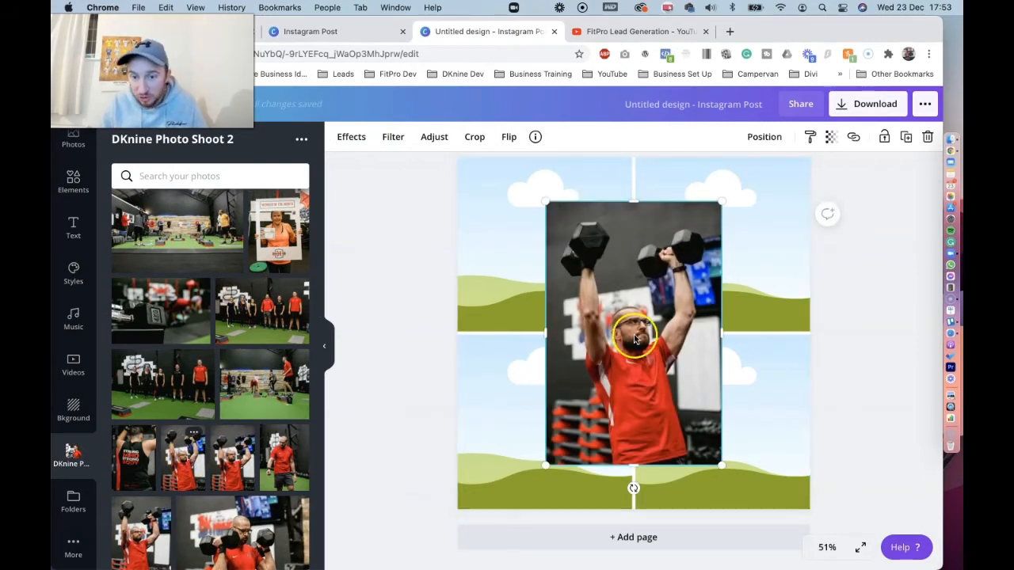
{"action": "left_click_drag", "start_coordinate": [626, 334], "coordinate": [717, 257]}
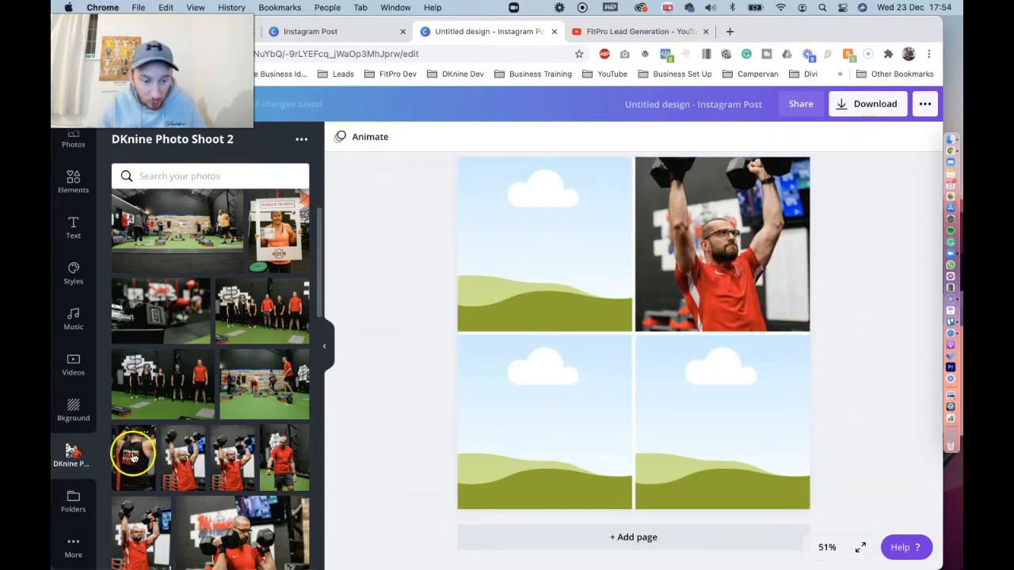
Fill the grid's upper-left cell with the "Strong Mind Strong Body" vest photo and shift it down within the cell to show the man's head
{"action": "left_click_drag", "start_coordinate": [133, 458], "coordinate": [498, 275]}
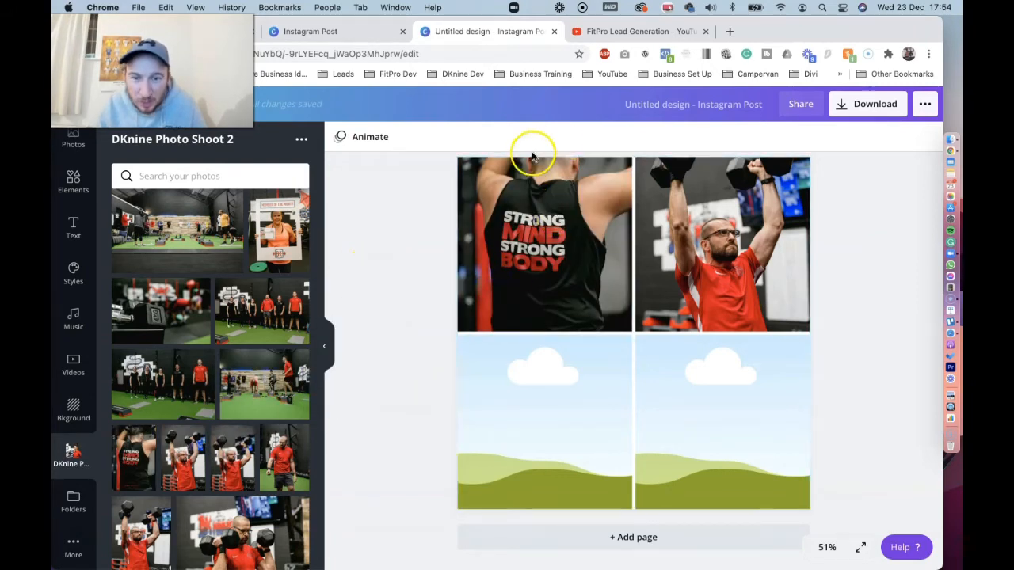
{"action": "double_click", "coordinate": [556, 242]}
{"action": "left_click_drag", "start_coordinate": [558, 221], "coordinate": [553, 280]}
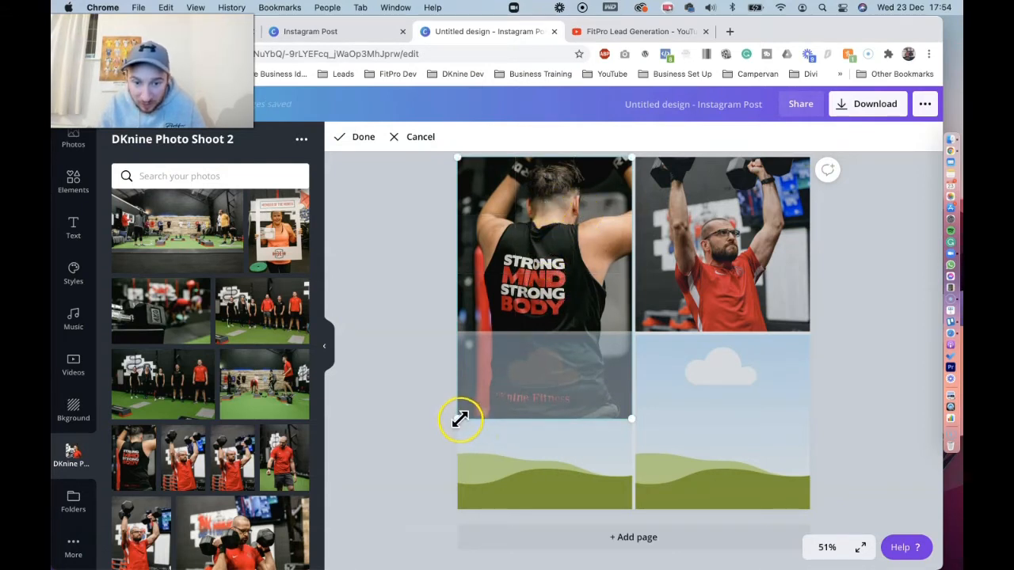
{"action": "mouse_move", "coordinate": [458, 419]}
{"action": "left_mouse_down"}
{"action": "mouse_move", "coordinate": [366, 471]}
{"action": "mouse_move", "coordinate": [293, 492]}
{"action": "mouse_move", "coordinate": [458, 408]}
{"action": "left_mouse_up"}
{"action": "left_click", "coordinate": [352, 362]}
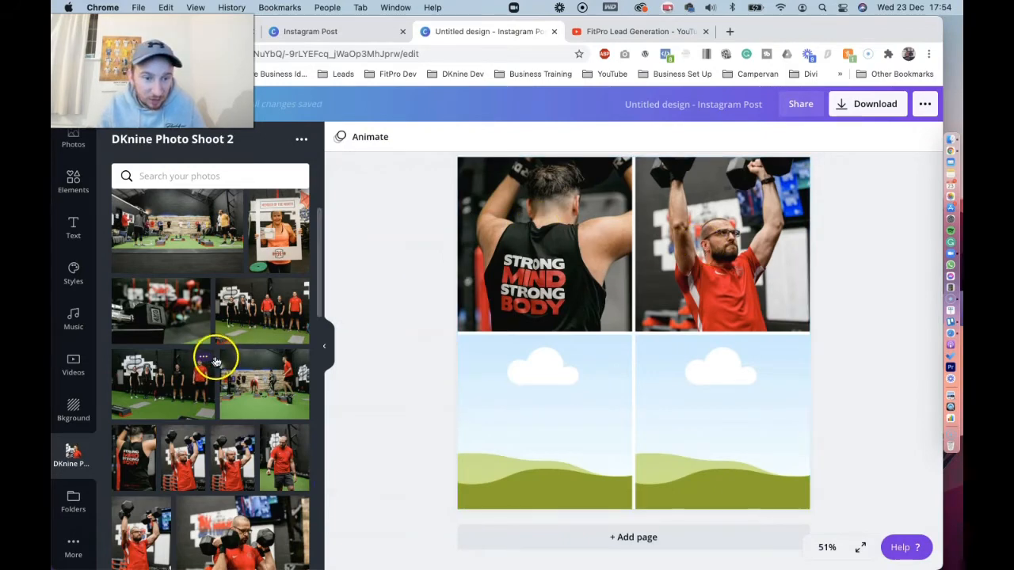
Place the photo of the man in the green T-shirt holding a kettlebell into the grid's lower-right cell
{"action": "scroll", "coordinate": [216, 356], "scroll_direction": "down", "scroll_amount": 10}
{"action": "scroll", "coordinate": [226, 354], "scroll_direction": "down", "scroll_amount": 2}
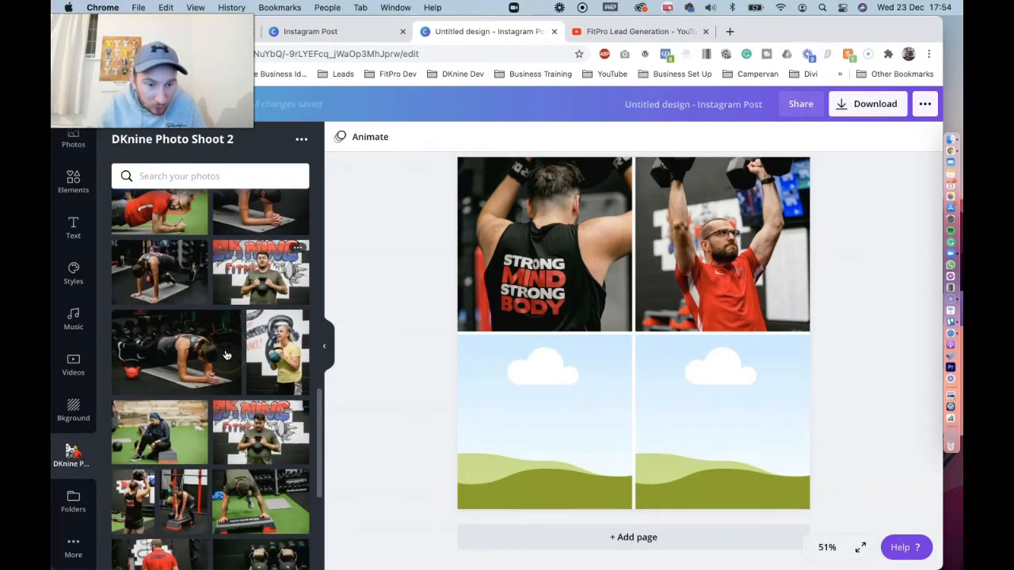
{"action": "left_click", "coordinate": [260, 268]}
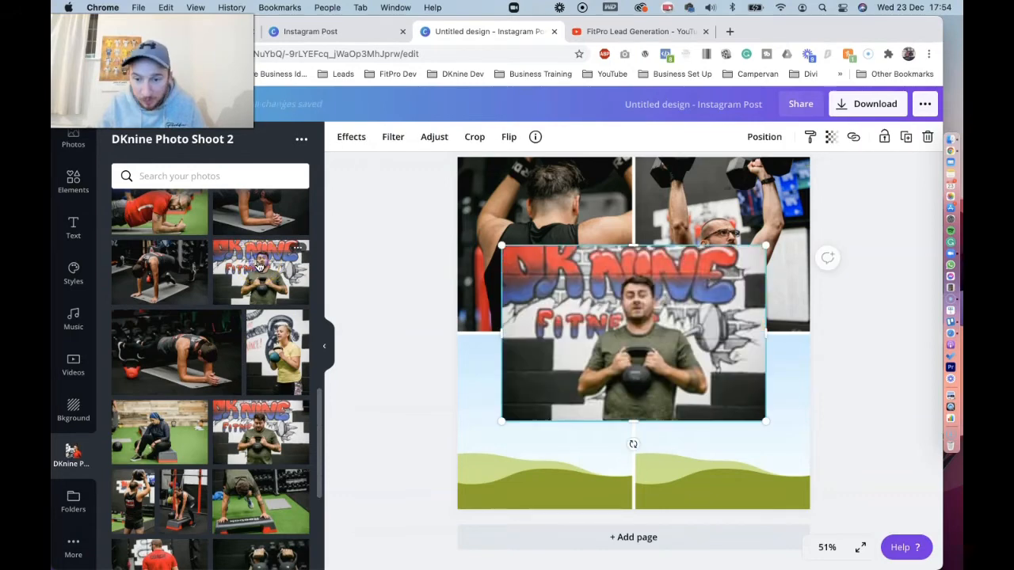
{"action": "left_click_drag", "start_coordinate": [629, 312], "coordinate": [741, 394]}
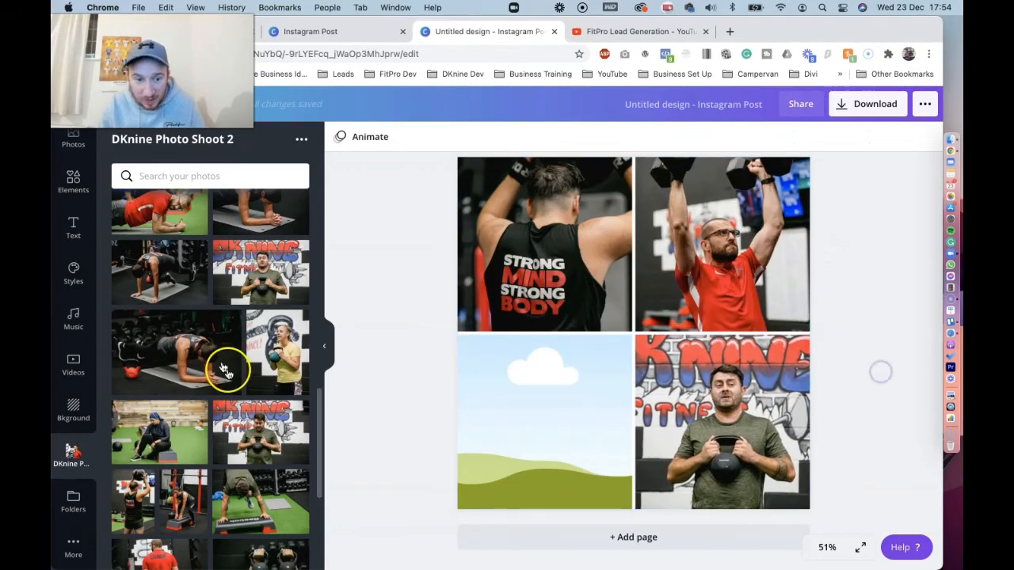
Find the photo of the man in the yellow T-shirt raising a ball overhead and place it in the grid's lower-left cell
{"action": "scroll", "coordinate": [226, 367], "scroll_direction": "down", "scroll_amount": 5}
{"action": "scroll", "coordinate": [226, 369], "scroll_direction": "down", "scroll_amount": 15}
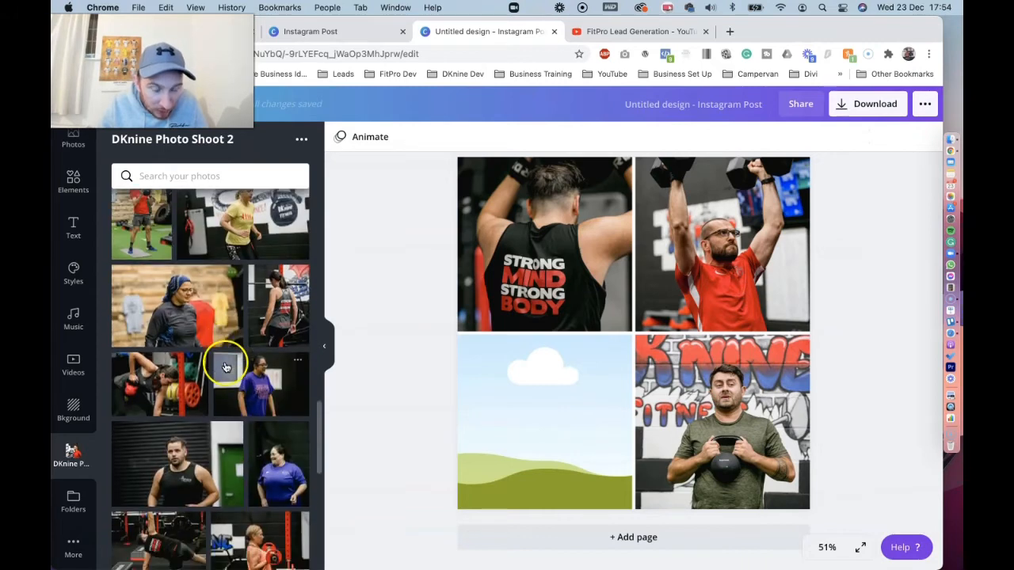
{"action": "scroll", "coordinate": [226, 364], "scroll_direction": "down", "scroll_amount": 15}
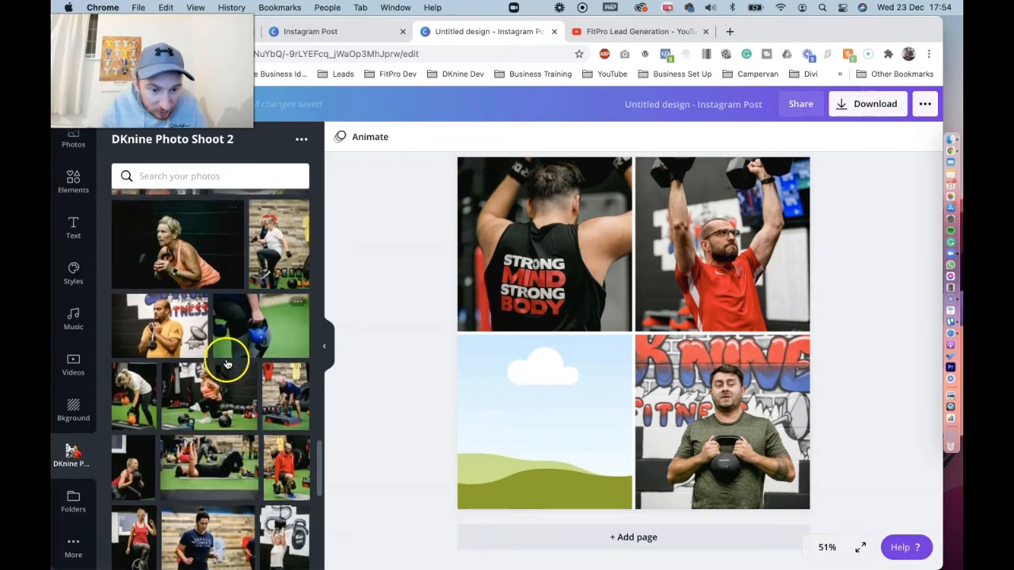
{"action": "scroll", "coordinate": [222, 364], "scroll_direction": "down", "scroll_amount": 1}
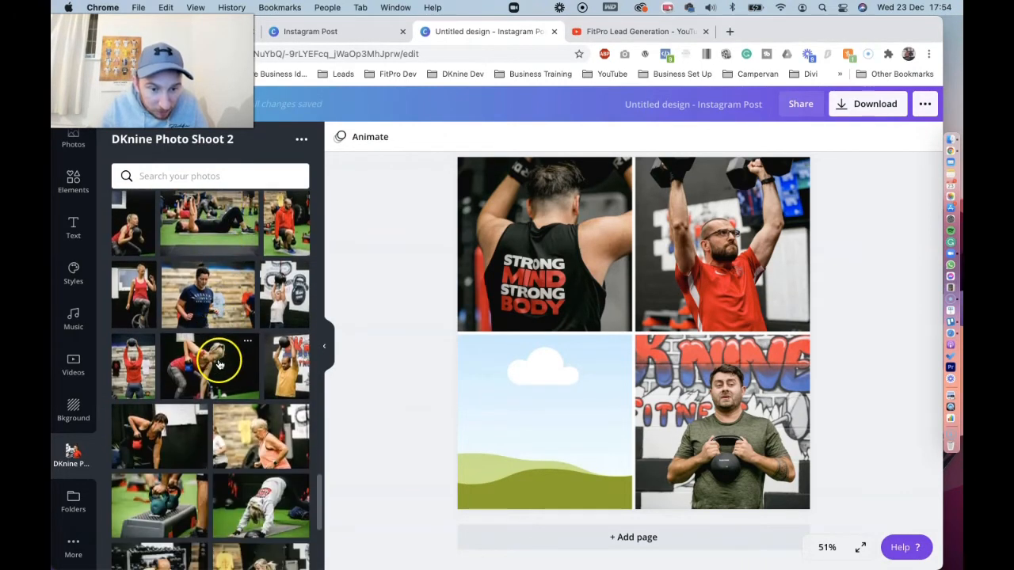
{"action": "left_click", "coordinate": [279, 357]}
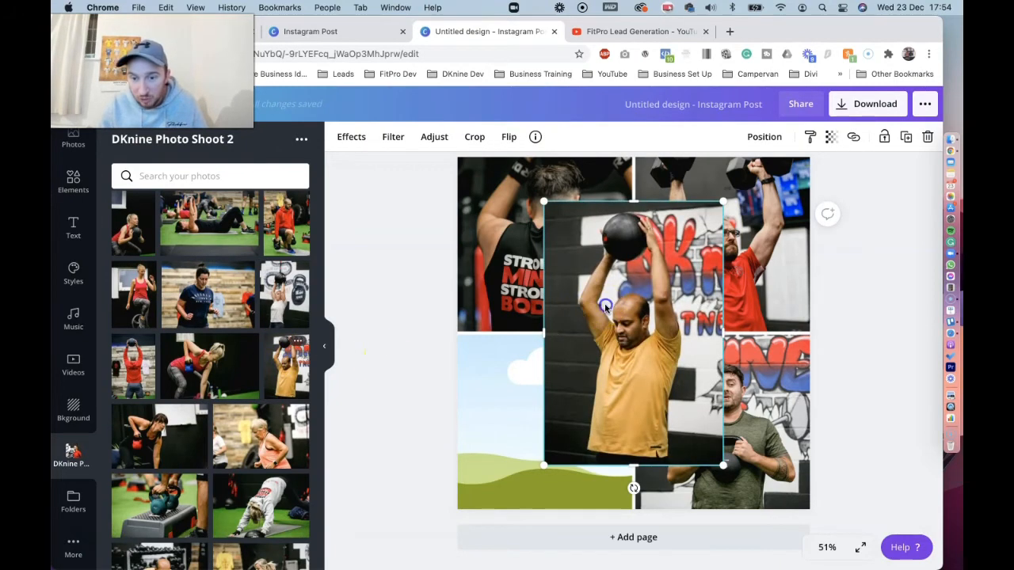
{"action": "left_click_drag", "start_coordinate": [508, 338], "coordinate": [547, 388]}
{"action": "left_click", "coordinate": [427, 373]}
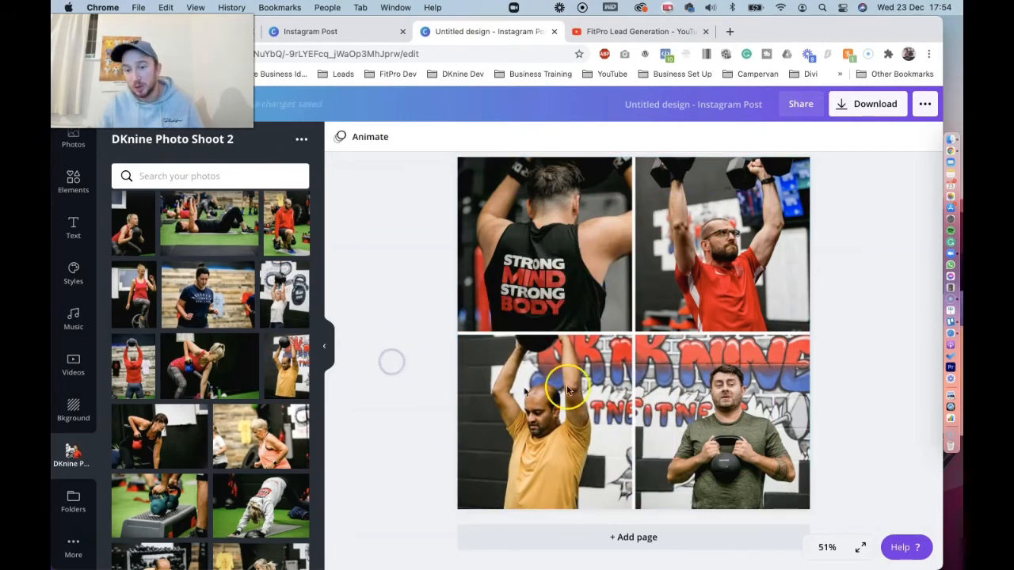
{"action": "left_click", "coordinate": [884, 286]}
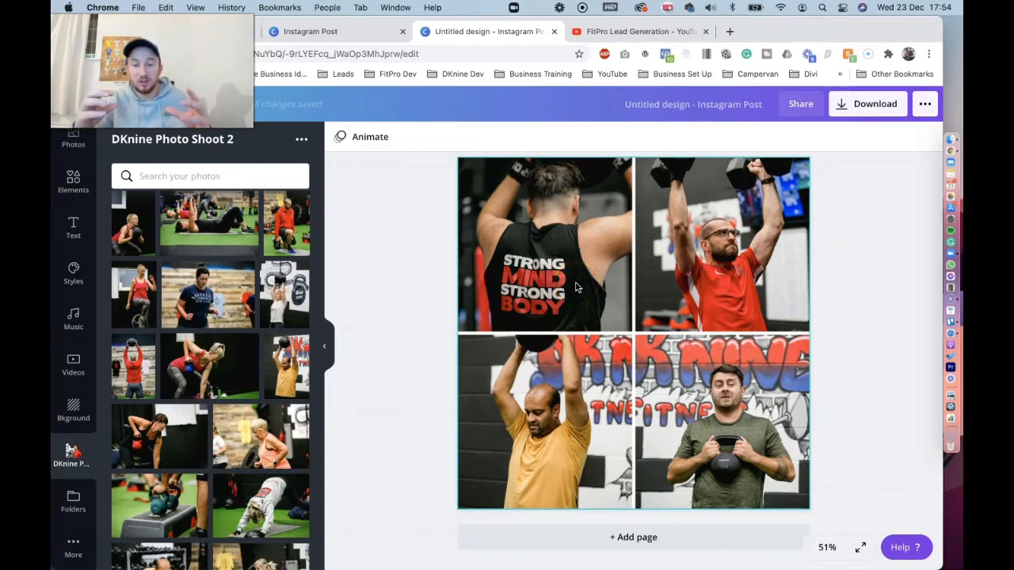
{"action": "left_click", "coordinate": [338, 266]}
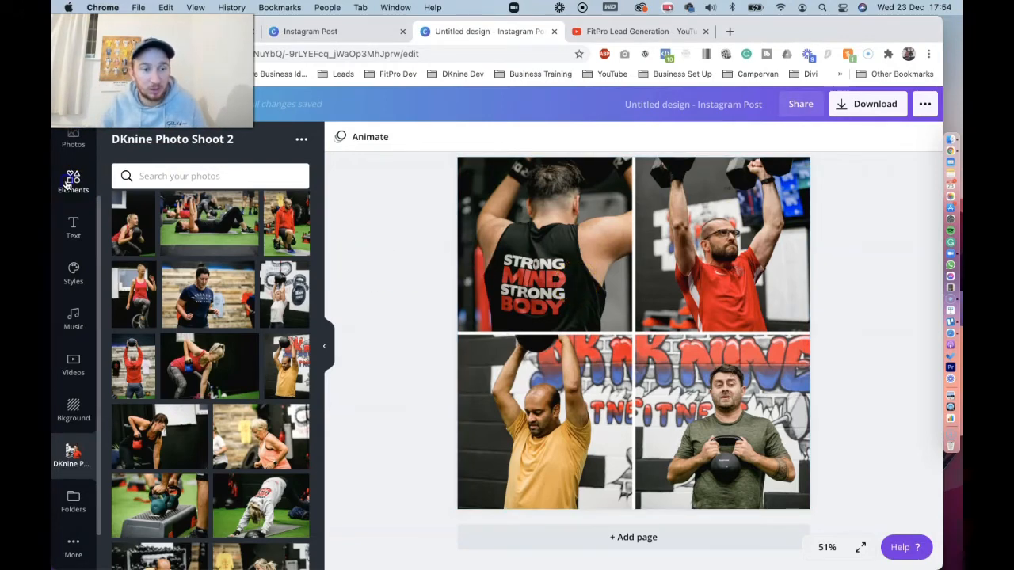
Add a square shape, flatten it into a wide red banner, and place it across the upper part of the vest photo
{"action": "left_click", "coordinate": [68, 184]}
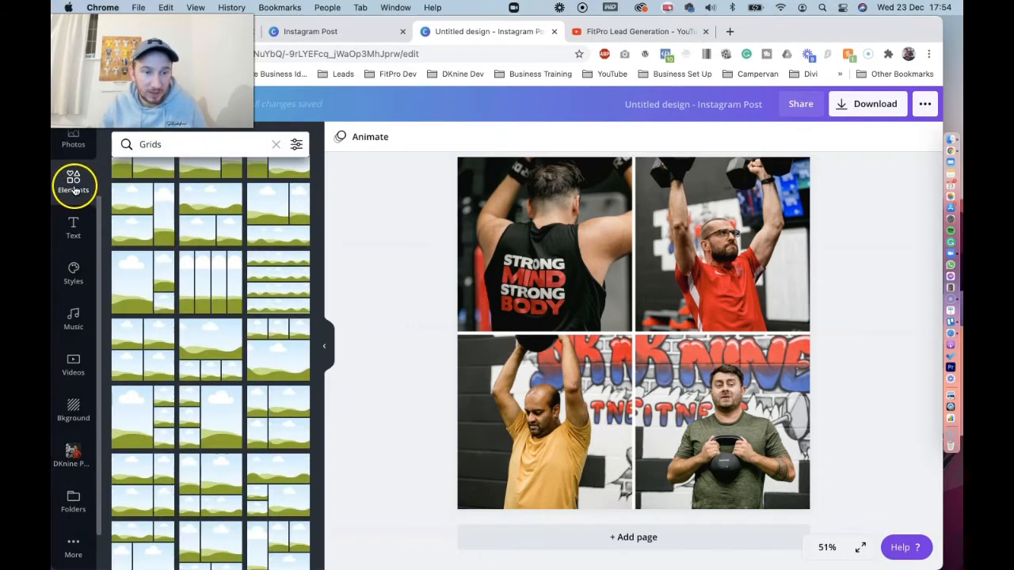
{"action": "left_click", "coordinate": [73, 189]}
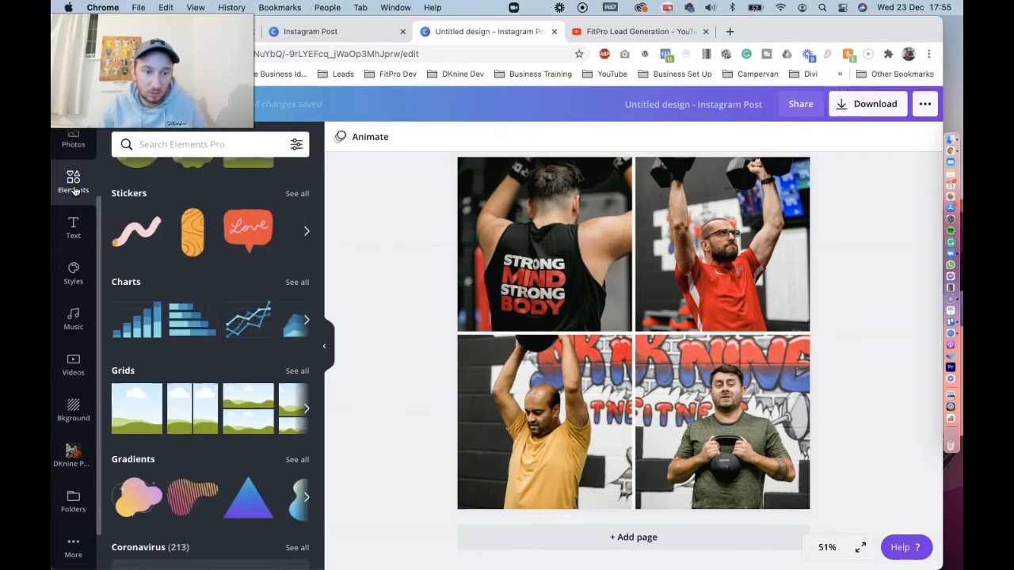
{"action": "scroll", "coordinate": [205, 264], "scroll_direction": "up", "scroll_amount": 5}
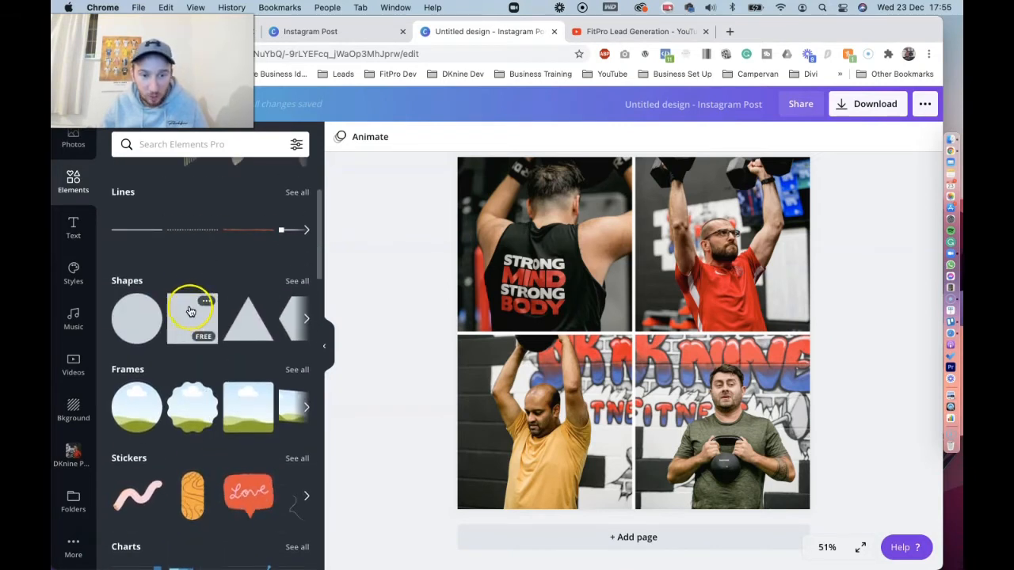
{"action": "left_click", "coordinate": [296, 280]}
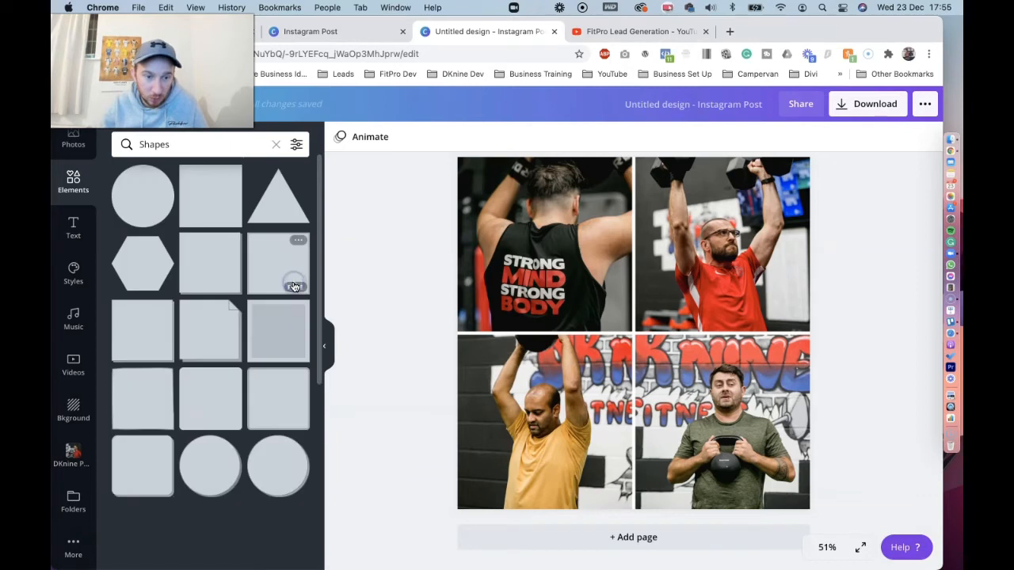
{"action": "left_click", "coordinate": [210, 201]}
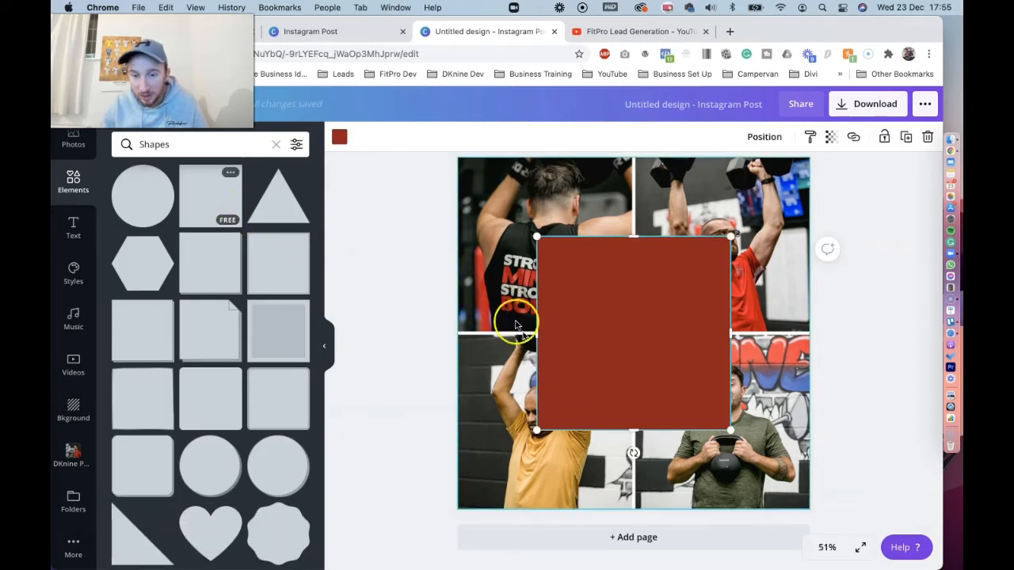
{"action": "left_click_drag", "start_coordinate": [637, 430], "coordinate": [586, 239]}
{"action": "left_click", "coordinate": [898, 295]}
{"action": "left_click", "coordinate": [602, 269]}
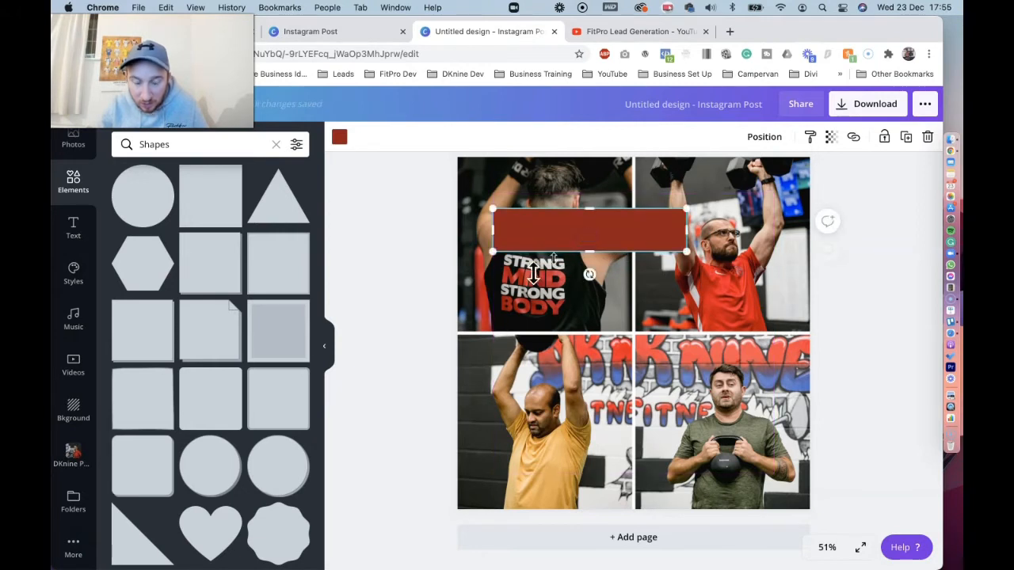
Add a heading reading "WANTED" and centre it on the red banner
{"action": "left_click", "coordinate": [73, 229]}
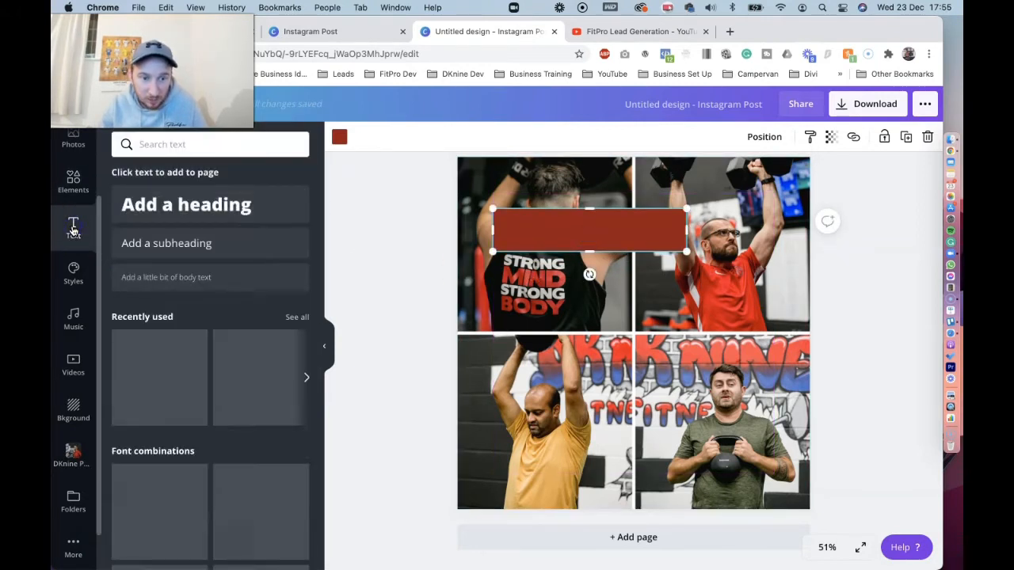
{"action": "left_click", "coordinate": [184, 208]}
{"action": "left_click", "coordinate": [606, 317]}
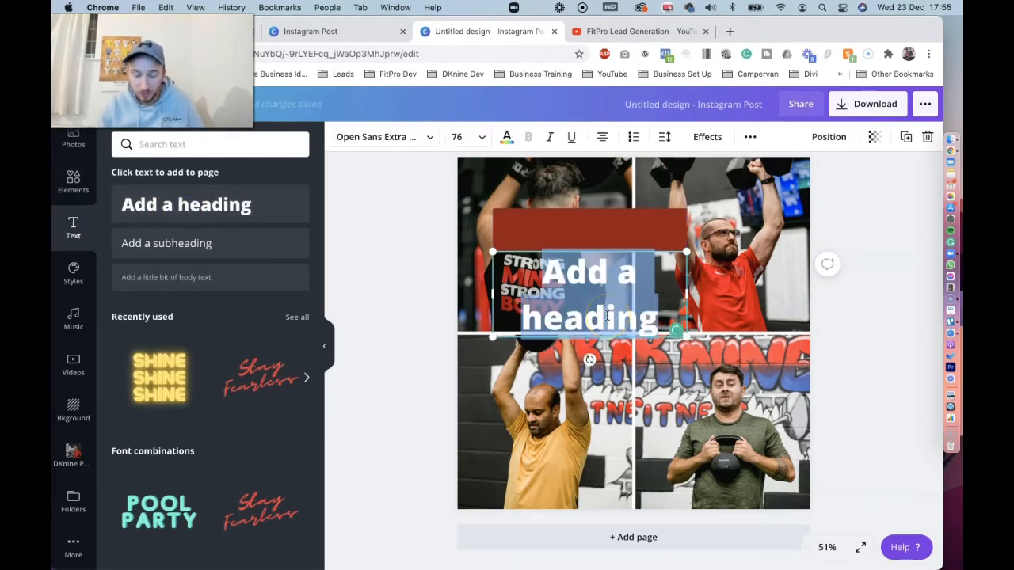
{"action": "type", "text": "WANTED"}
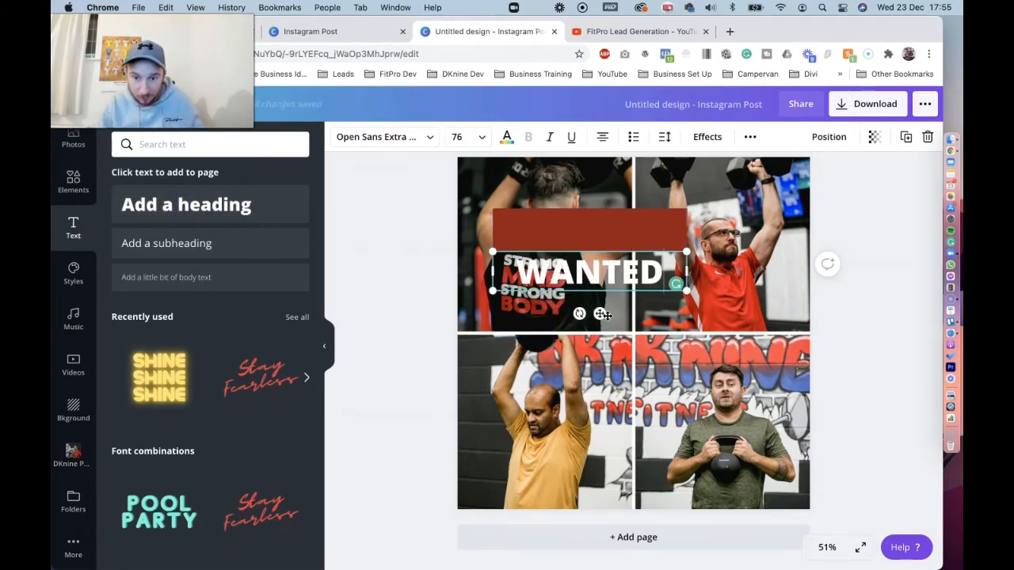
{"action": "left_click", "coordinate": [600, 314]}
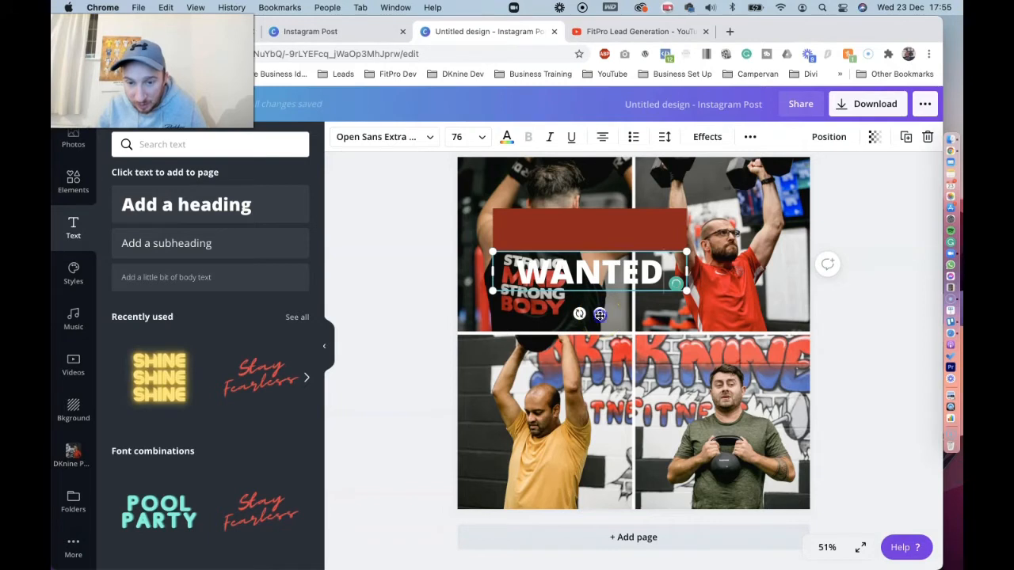
{"action": "left_click_drag", "start_coordinate": [600, 315], "coordinate": [598, 275]}
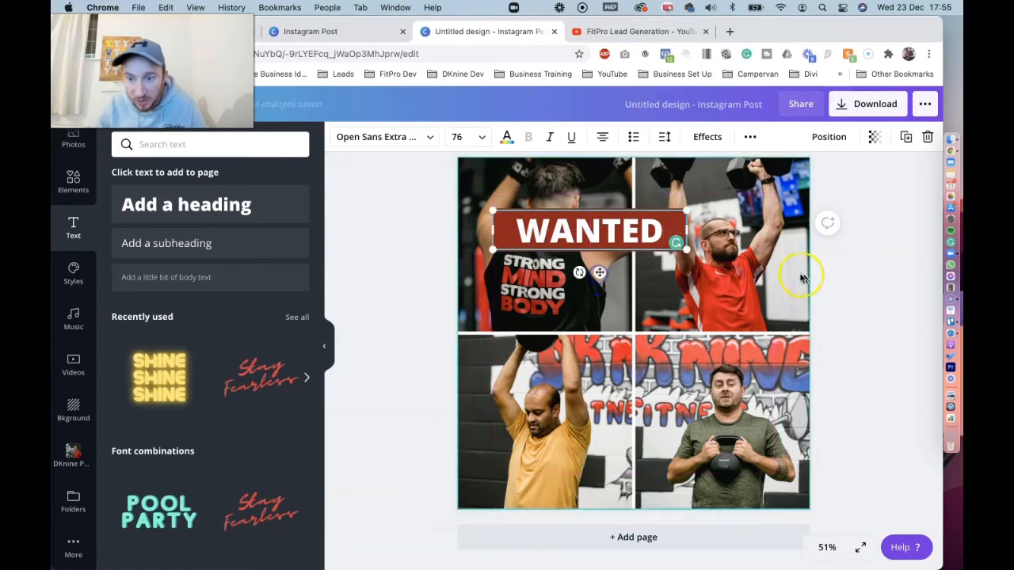
{"action": "left_click", "coordinate": [867, 283]}
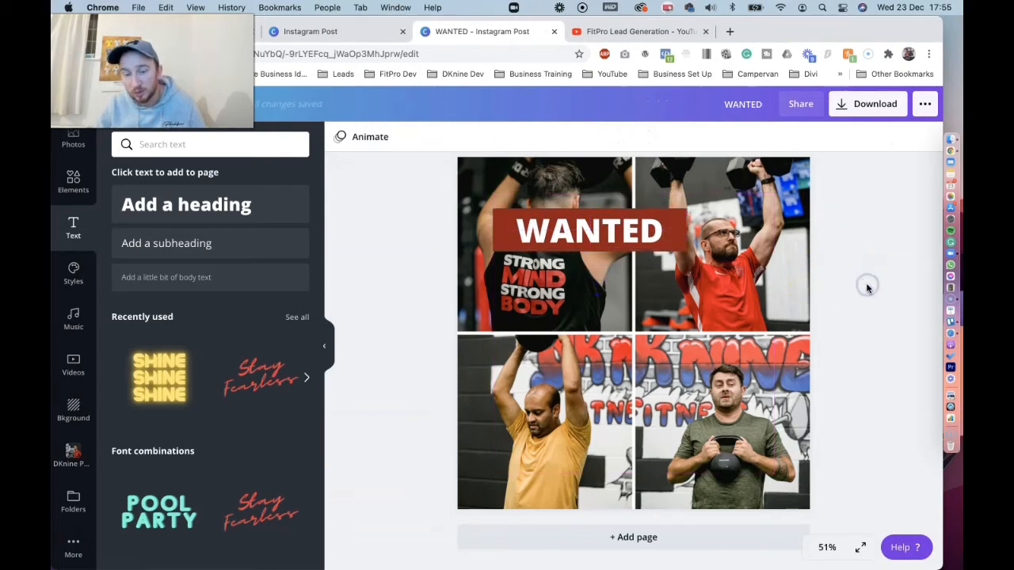
{"action": "left_click", "coordinate": [73, 180]}
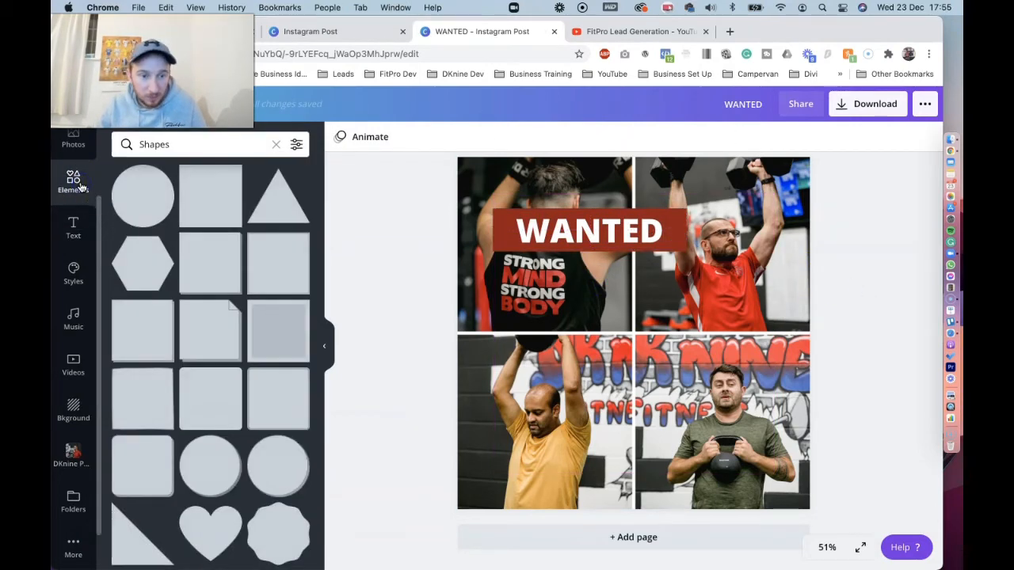
{"action": "left_click", "coordinate": [196, 197]}
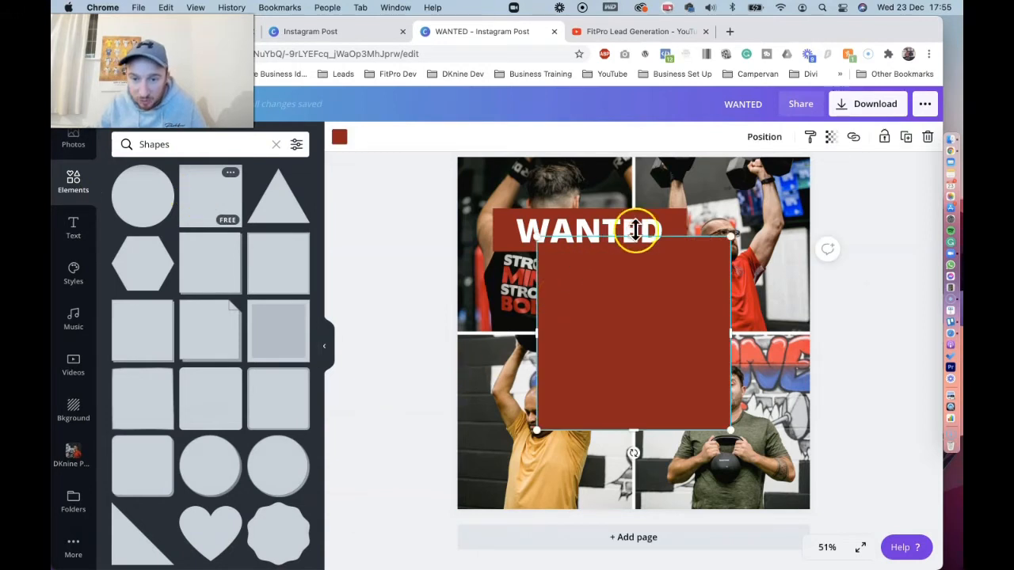
{"action": "left_click_drag", "start_coordinate": [639, 232], "coordinate": [639, 366]}
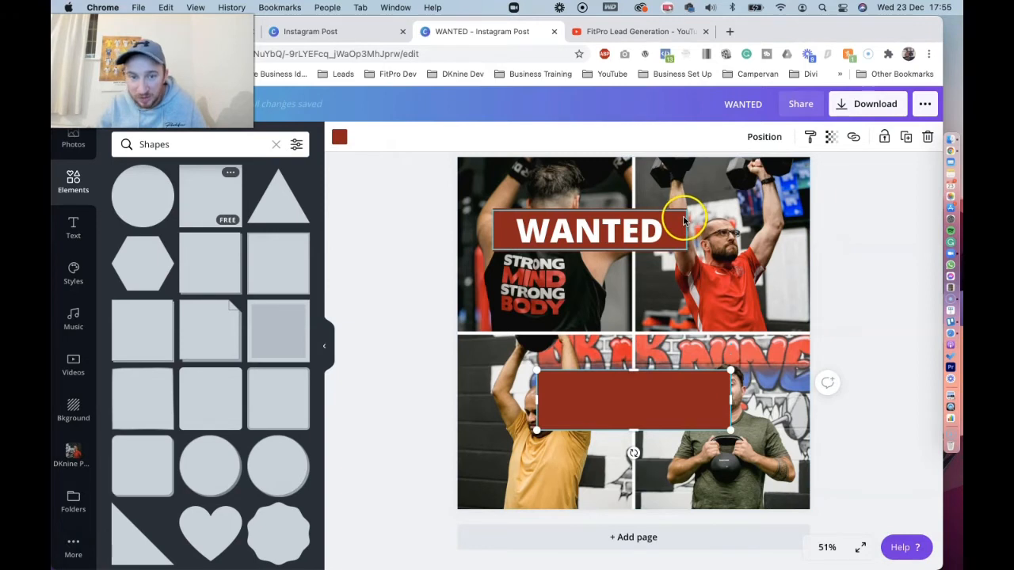
{"action": "key", "text": "Delete"}
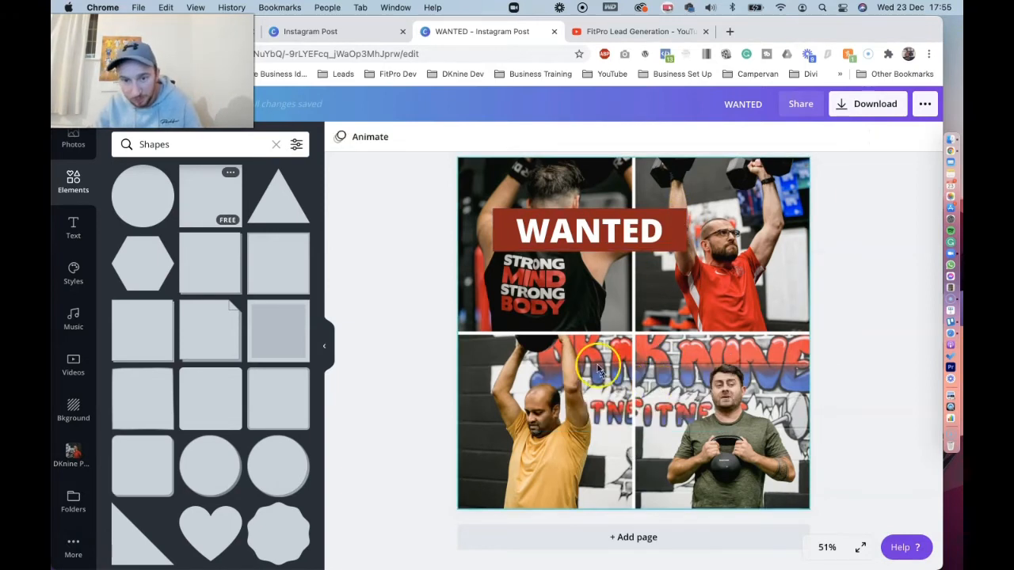
Shift the WANTED heading sideways to the page's centre line and try copying and pasting the red banner
{"action": "left_click", "coordinate": [584, 227]}
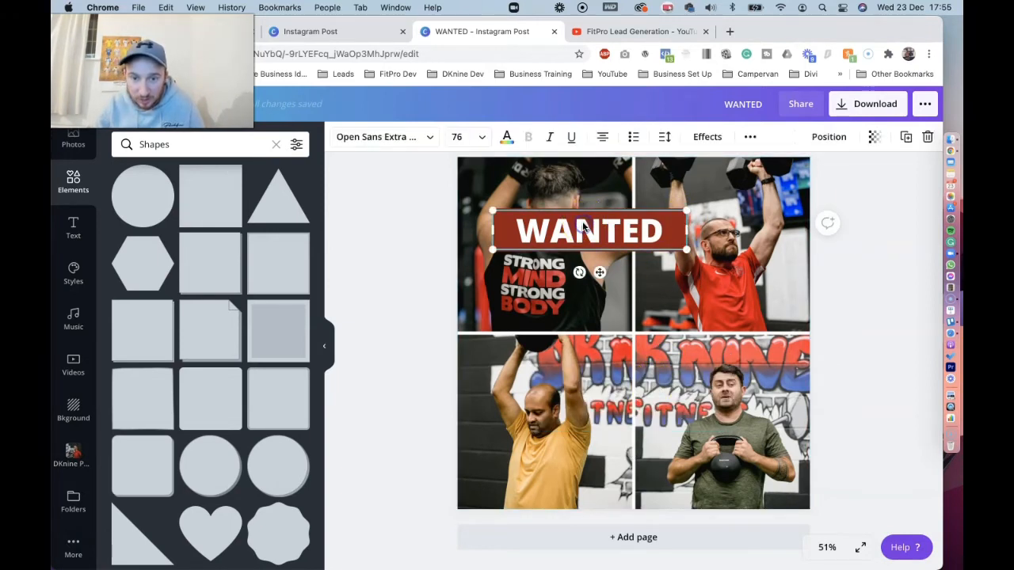
{"action": "left_click_drag", "start_coordinate": [569, 228], "coordinate": [613, 229]}
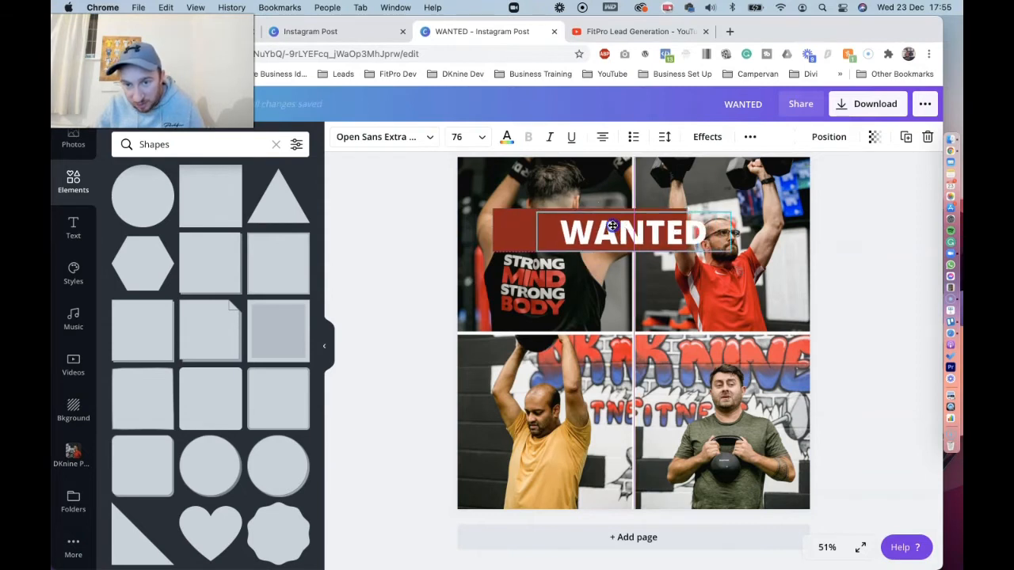
{"action": "left_click", "coordinate": [512, 234]}
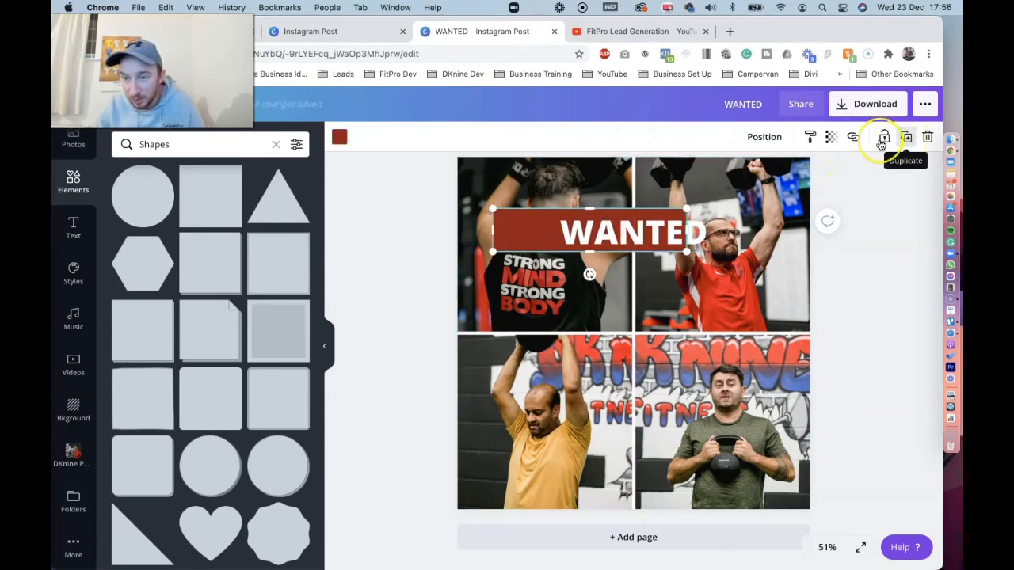
{"action": "key", "text": "super+v"}
{"action": "left_click_drag", "start_coordinate": [561, 227], "coordinate": [590, 296]}
{"action": "key", "text": "Delete"}
Duplicate the red banner, place the copy below and right of the original, and recentre the WANTED heading on the original banner
{"action": "left_click", "coordinate": [507, 229]}
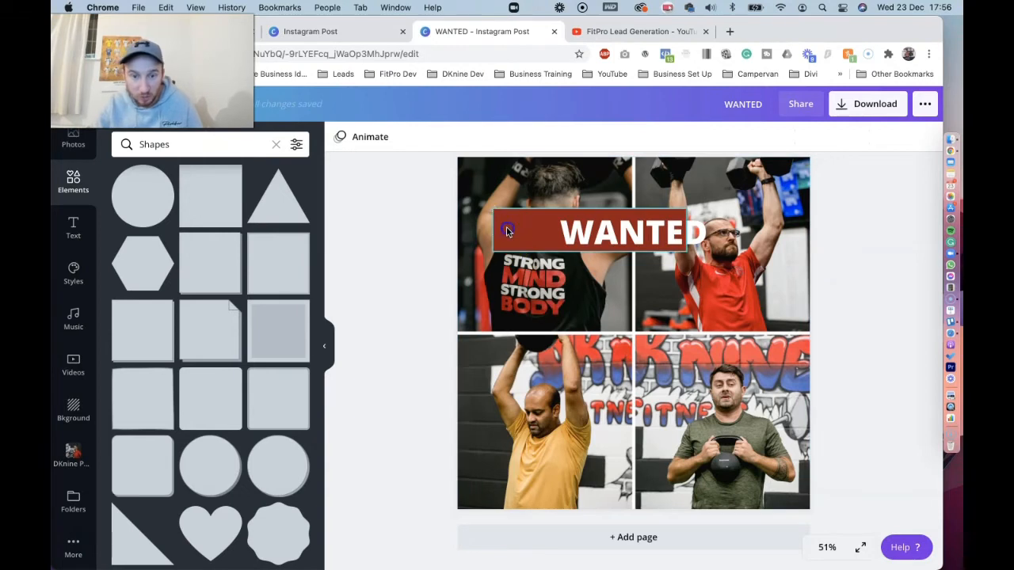
{"action": "left_click", "coordinate": [906, 137]}
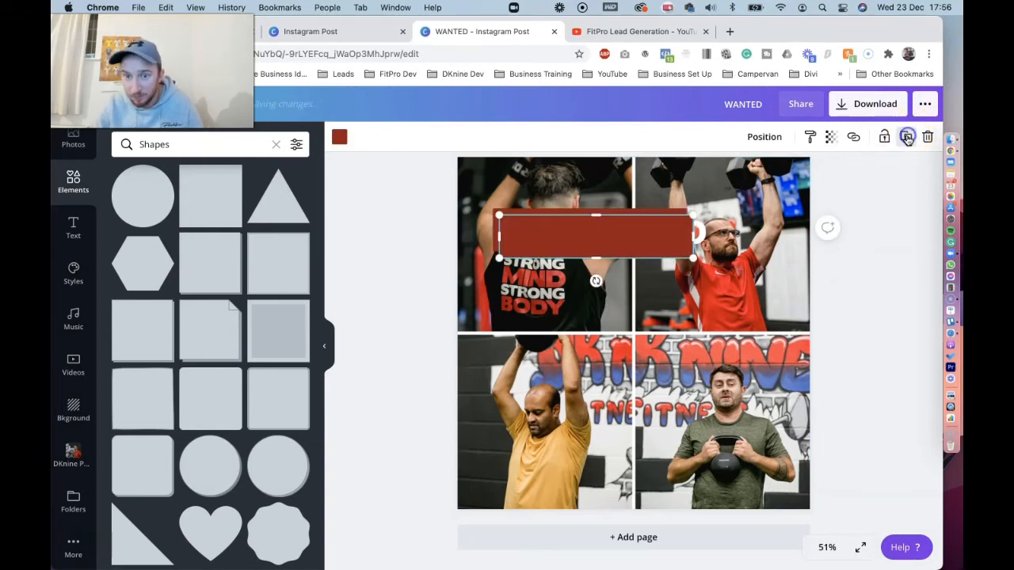
{"action": "left_click_drag", "start_coordinate": [629, 239], "coordinate": [674, 319]}
{"action": "left_click", "coordinate": [671, 227]}
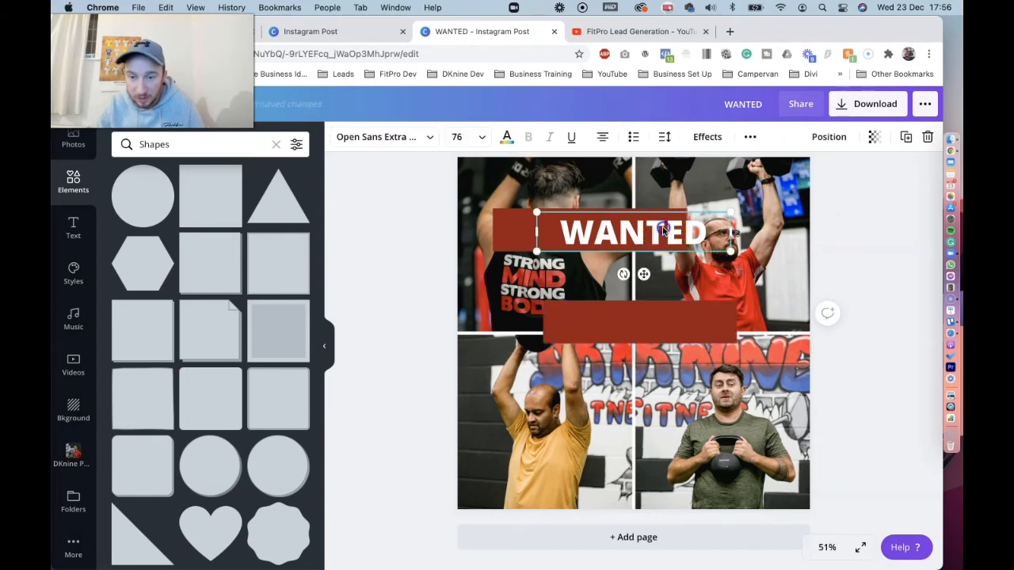
{"action": "left_click_drag", "start_coordinate": [662, 229], "coordinate": [619, 228]}
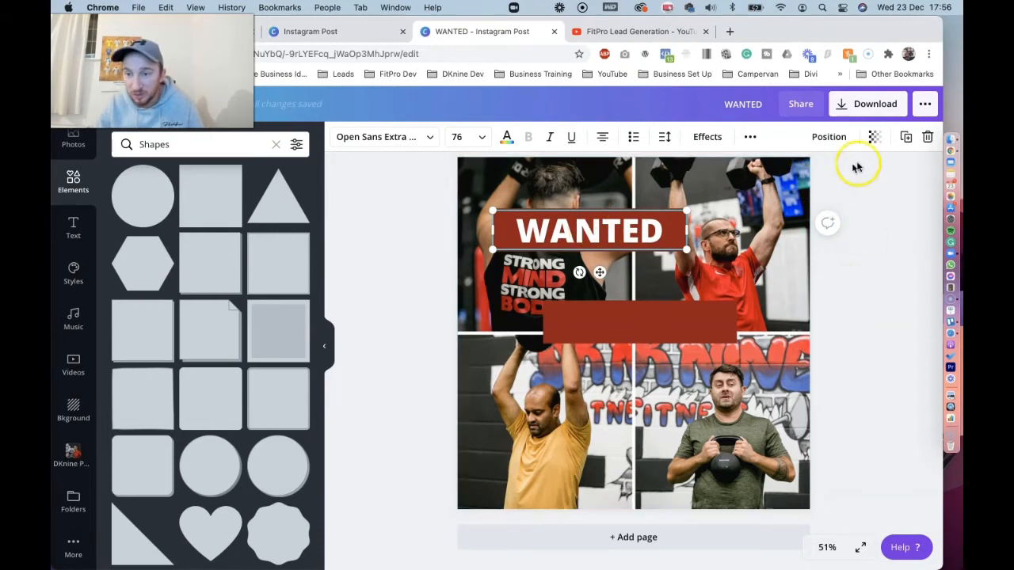
Duplicate the WANTED heading, shift the second banner up and to the right, and place the heading copy over it
{"action": "left_click", "coordinate": [906, 136]}
{"action": "left_click_drag", "start_coordinate": [646, 235], "coordinate": [756, 290]}
{"action": "left_click_drag", "start_coordinate": [570, 331], "coordinate": [608, 305]}
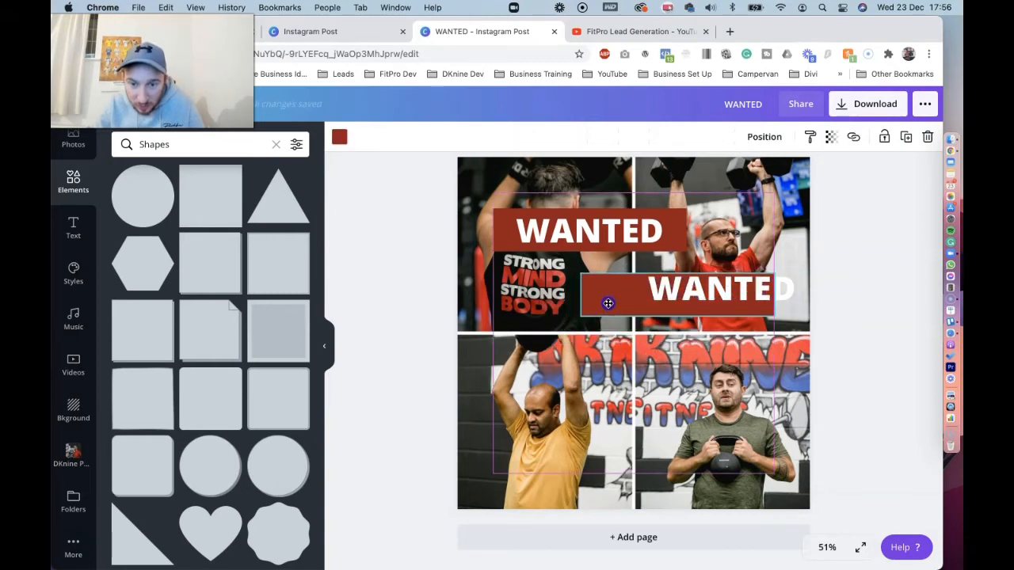
{"action": "left_click", "coordinate": [632, 287]}
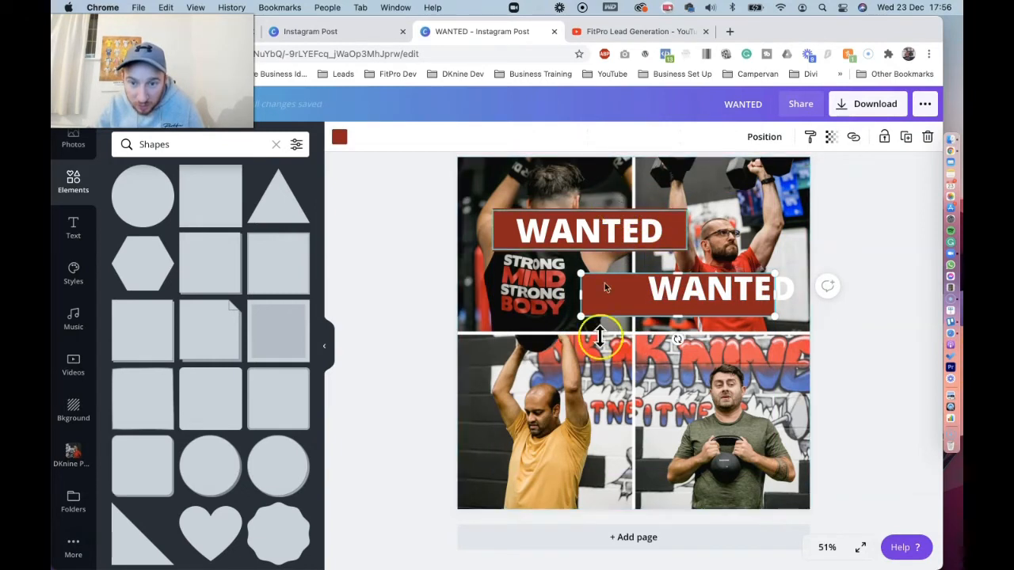
{"action": "left_click_drag", "start_coordinate": [702, 290], "coordinate": [670, 300]}
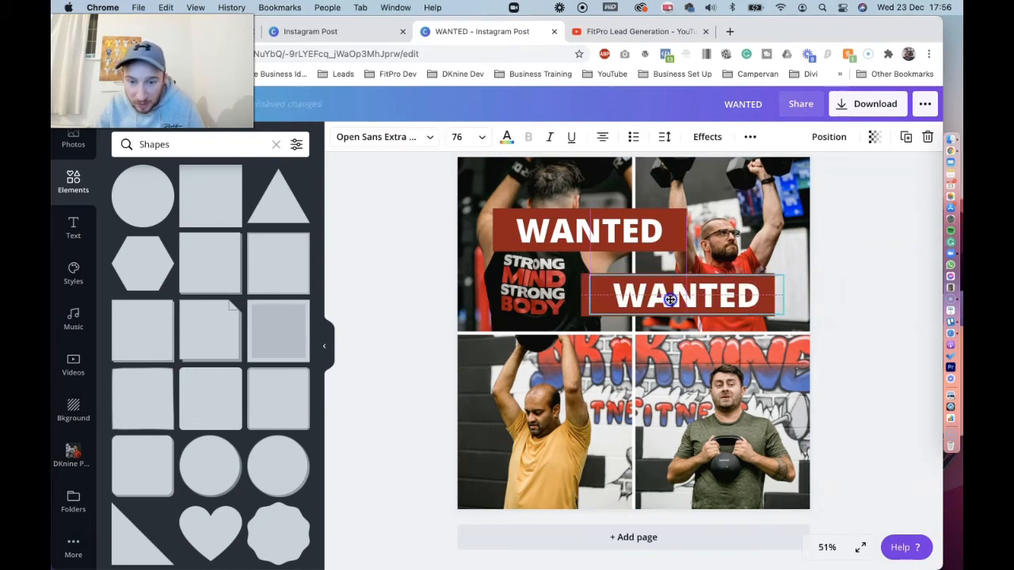
Change the second banner's heading text to "OVER 30 MEN"
{"action": "double_click", "coordinate": [664, 298]}
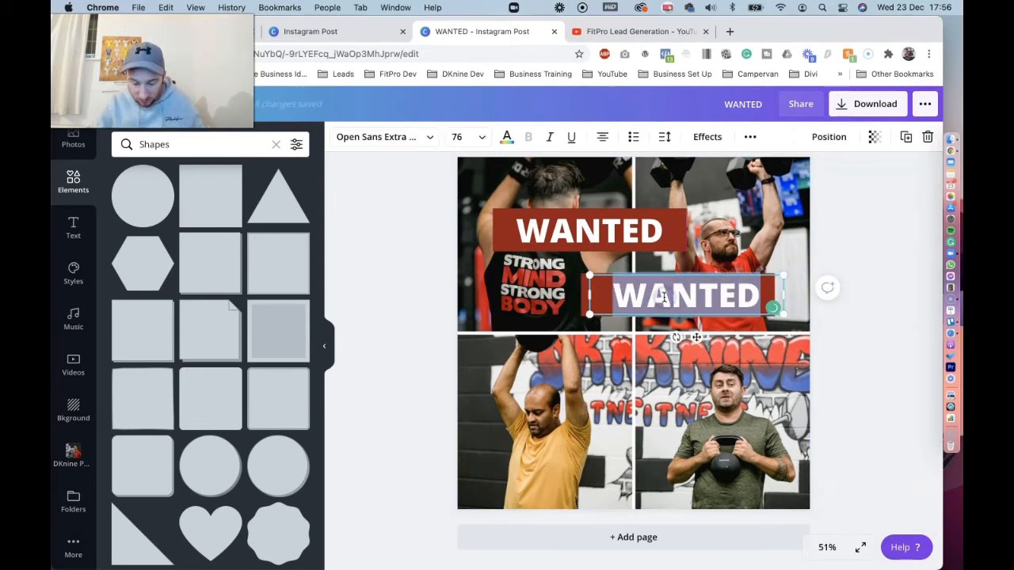
{"action": "type", "text": "Over"}
{"action": "key", "text": "BackSpace"}
{"action": "key", "text": "BackSpace"}
{"action": "key", "text": "BackSpace"}
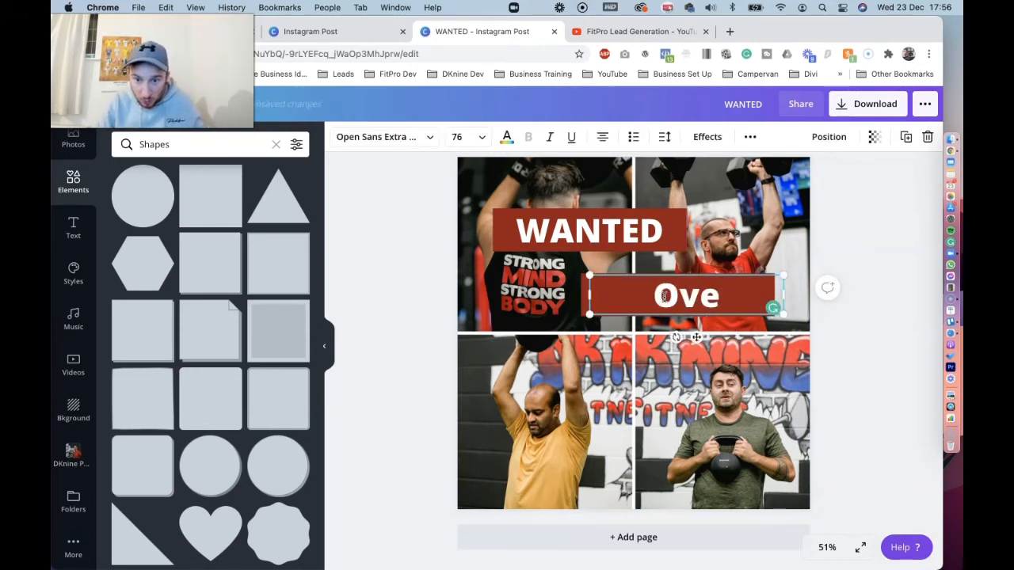
{"action": "type", "text": "VER"}
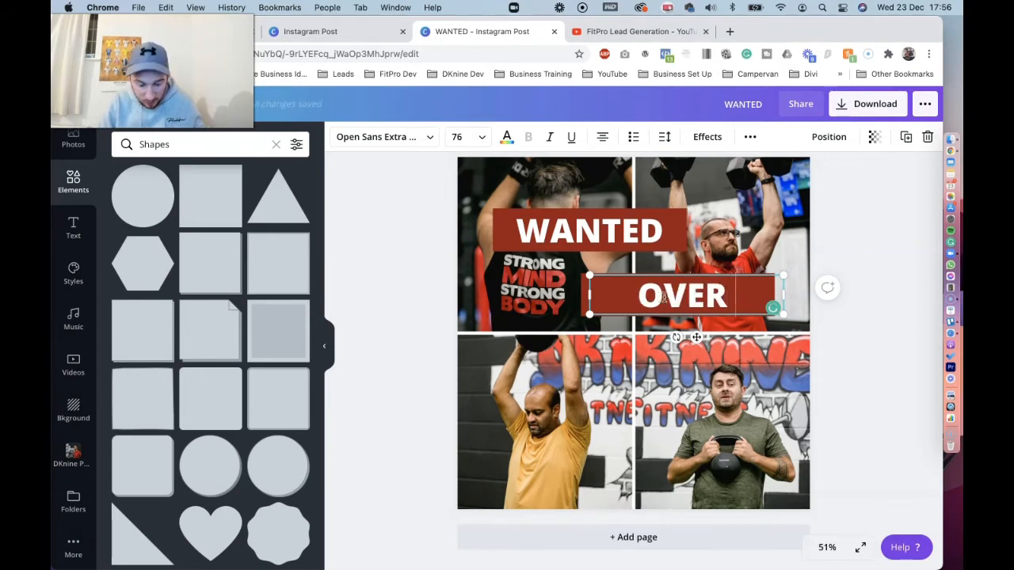
{"action": "type", "text": " 30 M"}
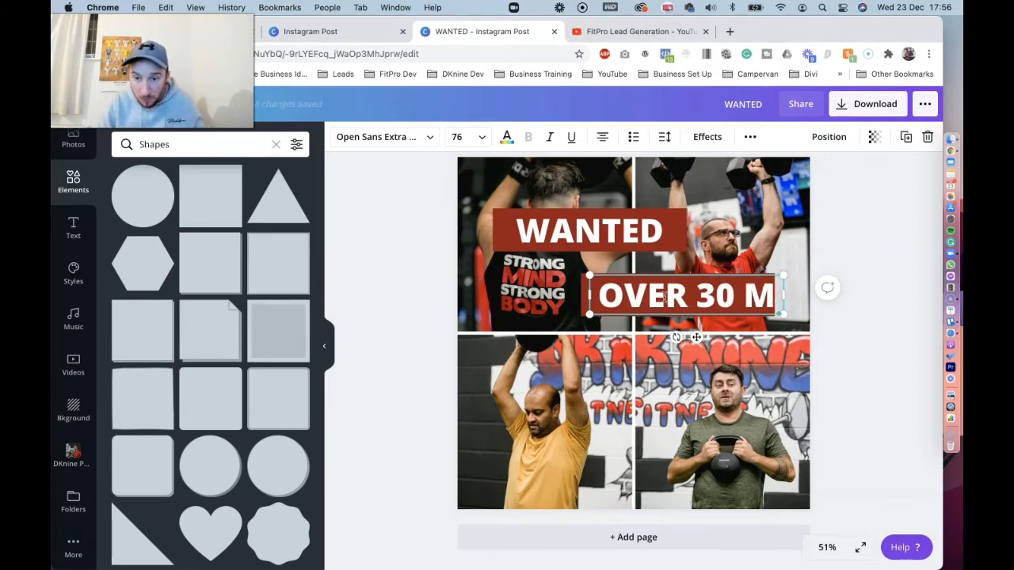
{"action": "type", "text": "EN"}
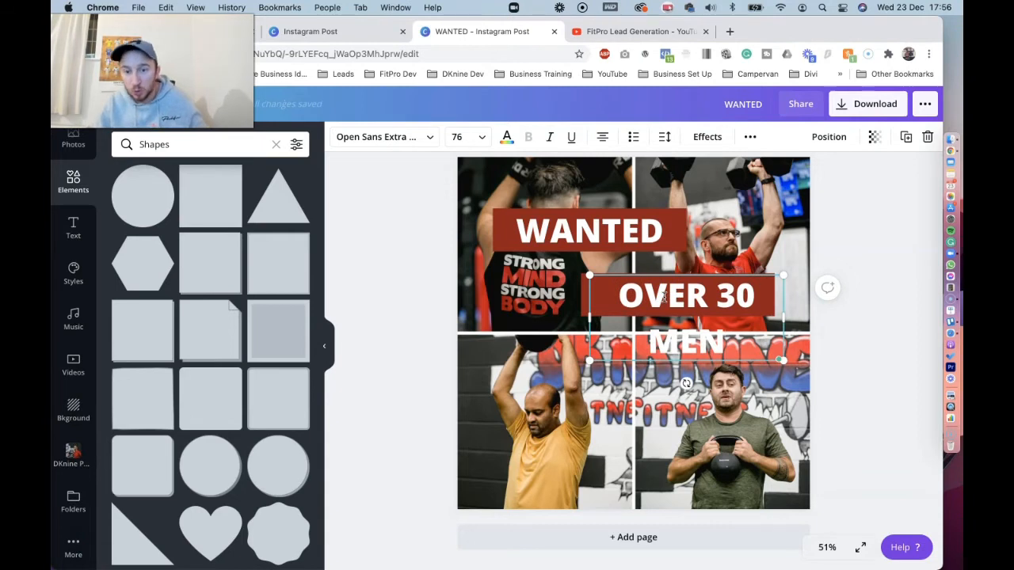
{"action": "left_click", "coordinate": [864, 249]}
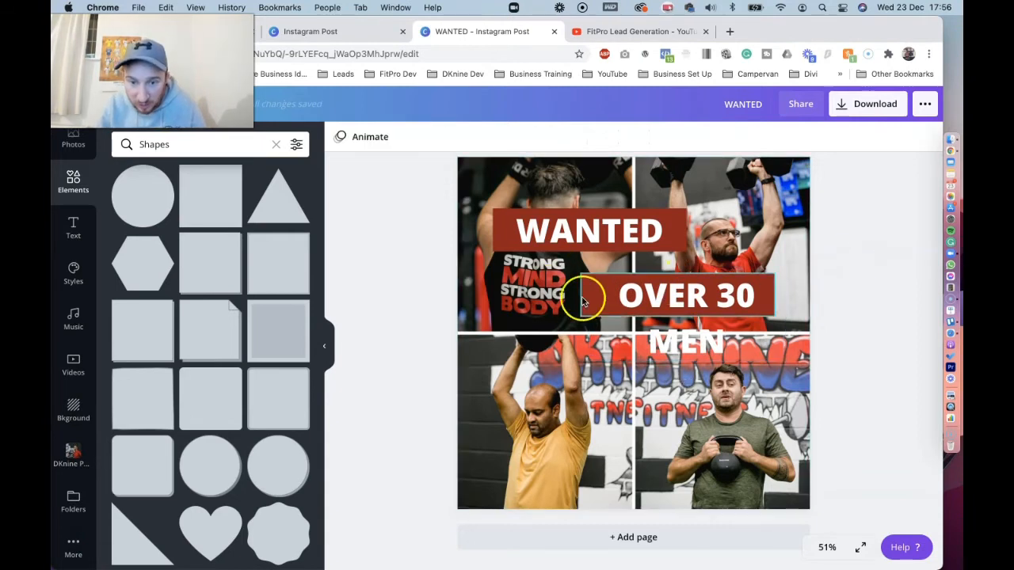
Widen the second banner leftward to about 690 px and align the OVER 30 MEN text box with the banner's right edge
{"action": "left_click", "coordinate": [584, 300]}
{"action": "left_click_drag", "start_coordinate": [584, 298], "coordinate": [546, 298]}
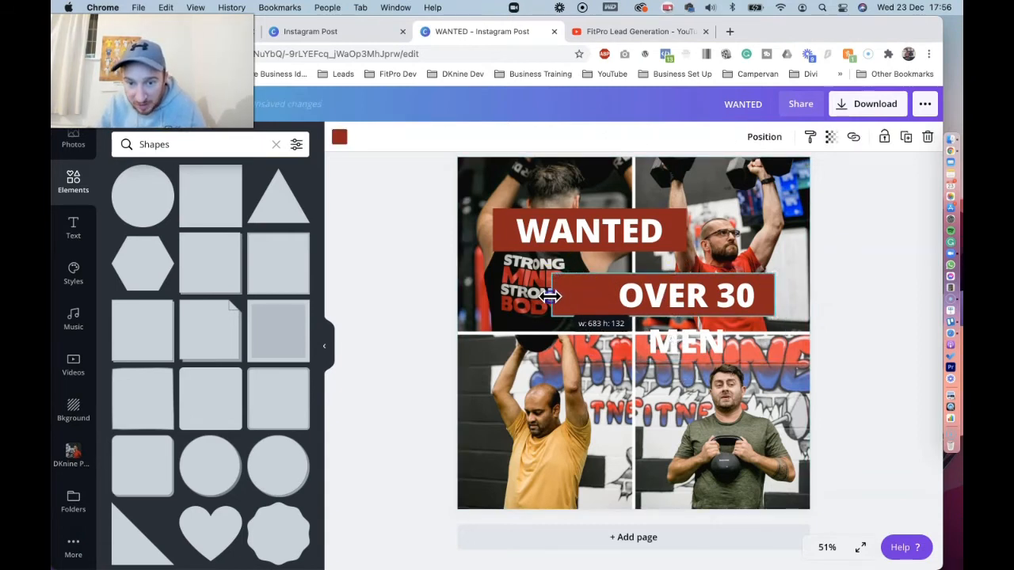
{"action": "left_click", "coordinate": [658, 296]}
{"action": "left_click", "coordinate": [690, 295]}
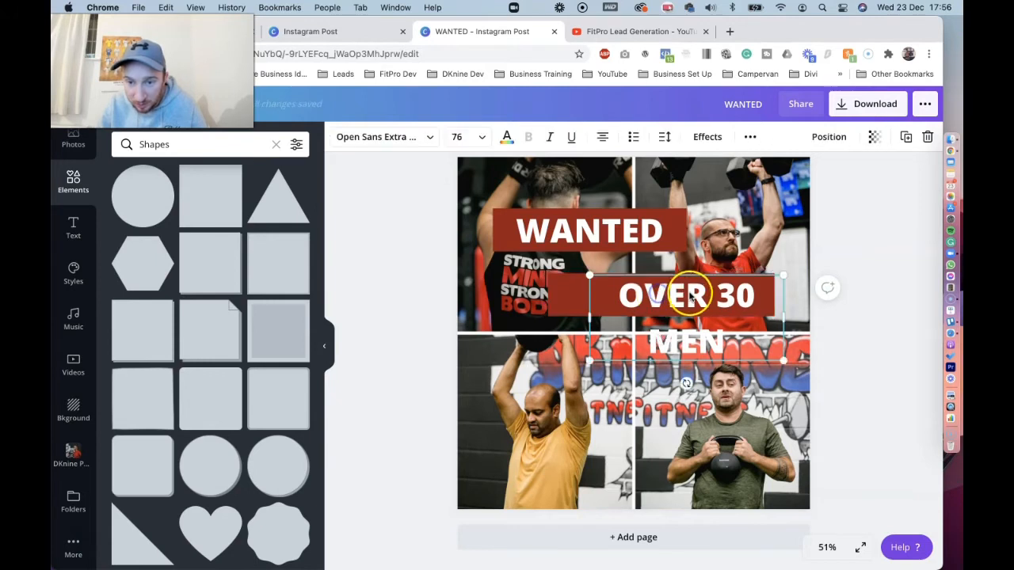
{"action": "left_click_drag", "start_coordinate": [686, 296], "coordinate": [679, 293]}
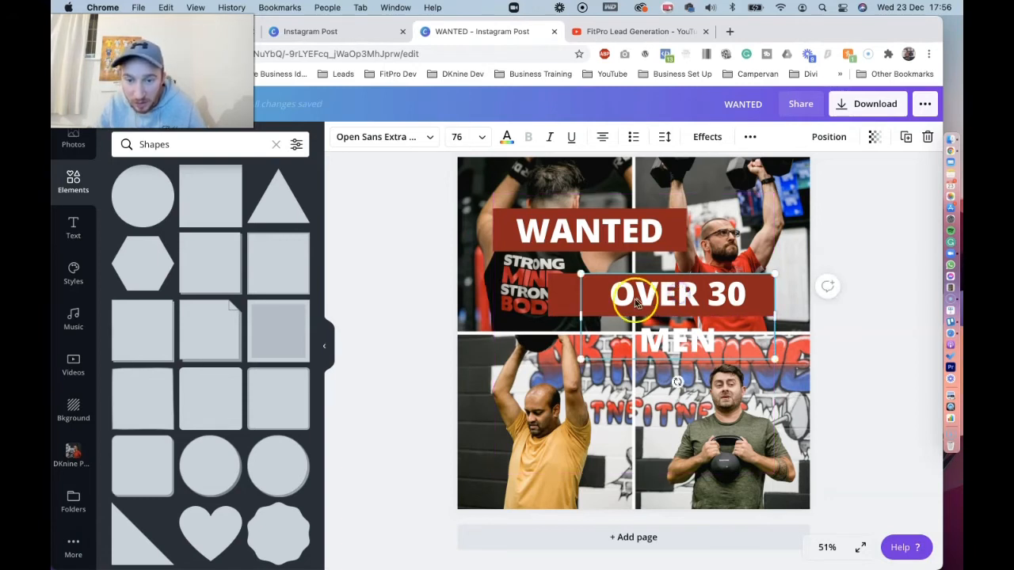
Widen the second red banner leftward to about 770 px
{"action": "left_click_drag", "start_coordinate": [581, 317], "coordinate": [550, 316]}
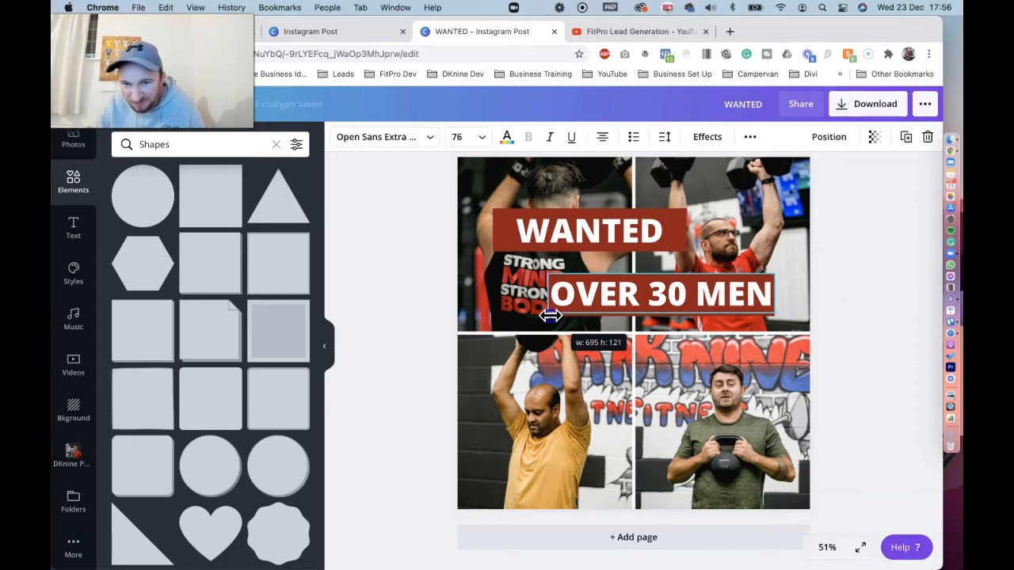
{"action": "left_click_drag", "start_coordinate": [551, 315], "coordinate": [579, 317]}
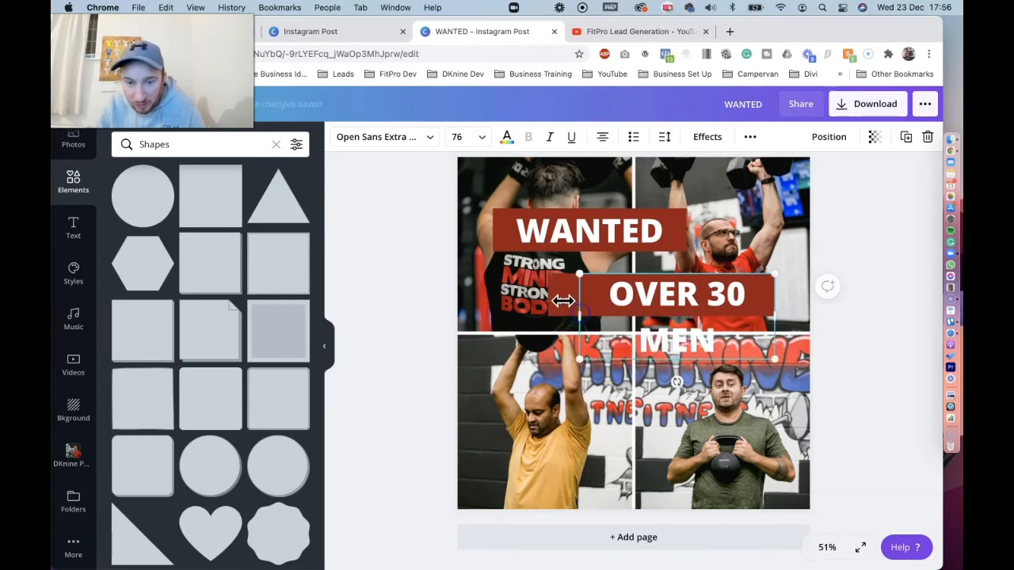
{"action": "left_click", "coordinate": [441, 299]}
{"action": "left_click", "coordinate": [558, 301]}
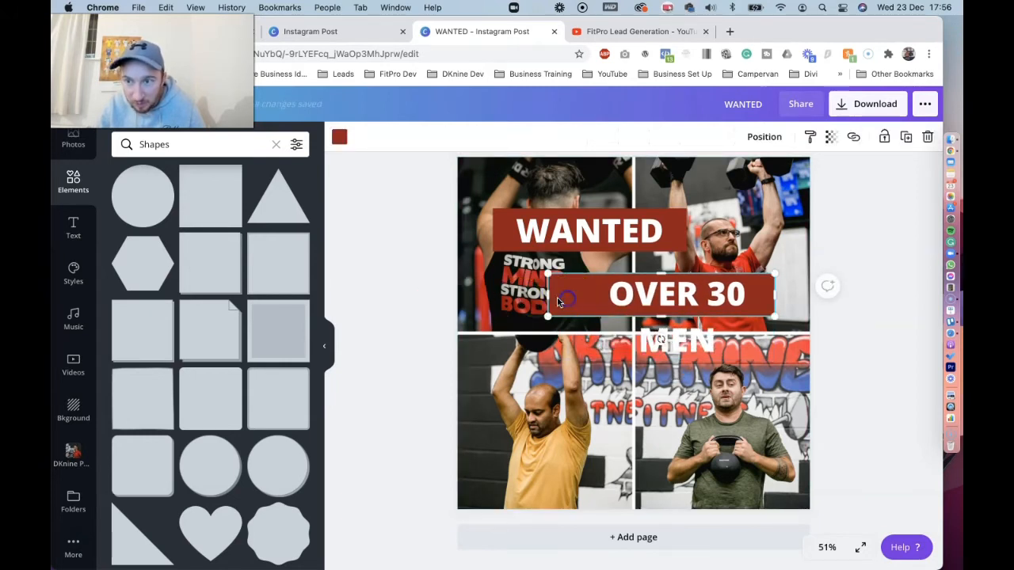
{"action": "left_click_drag", "start_coordinate": [553, 298], "coordinate": [520, 298]}
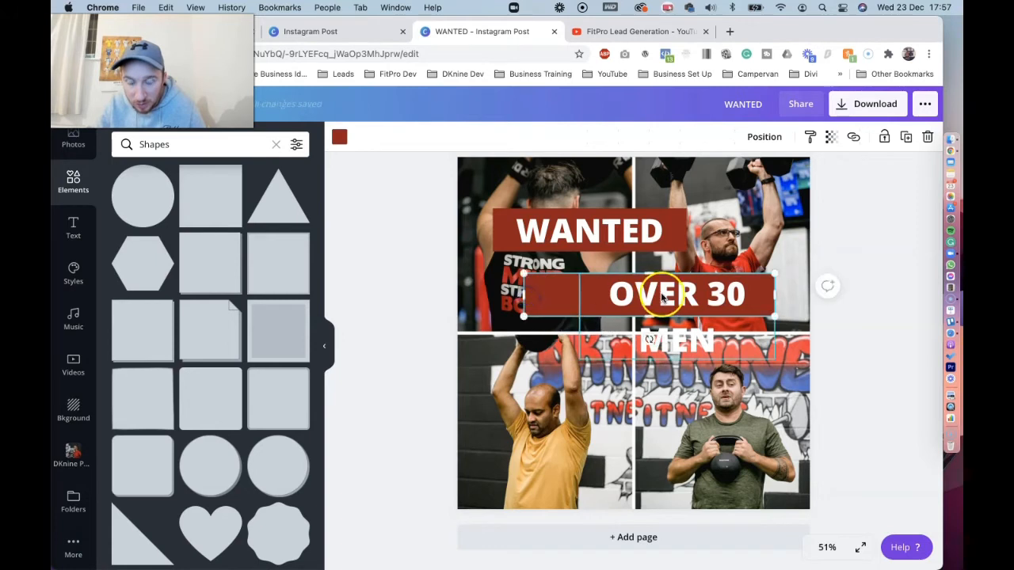
Widen the OVER 30 MEN text box to the second banner's full width so it fits one line, and centre it vertically
{"action": "left_click", "coordinate": [599, 317]}
{"action": "left_click_drag", "start_coordinate": [579, 317], "coordinate": [526, 315]}
{"action": "left_click", "coordinate": [714, 318]}
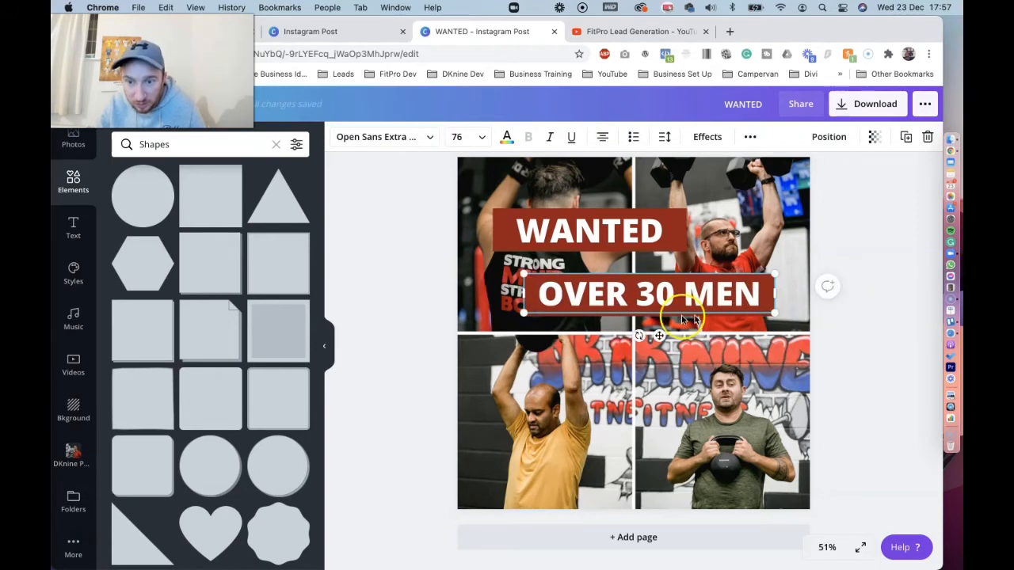
{"action": "left_click_drag", "start_coordinate": [660, 335], "coordinate": [661, 335]}
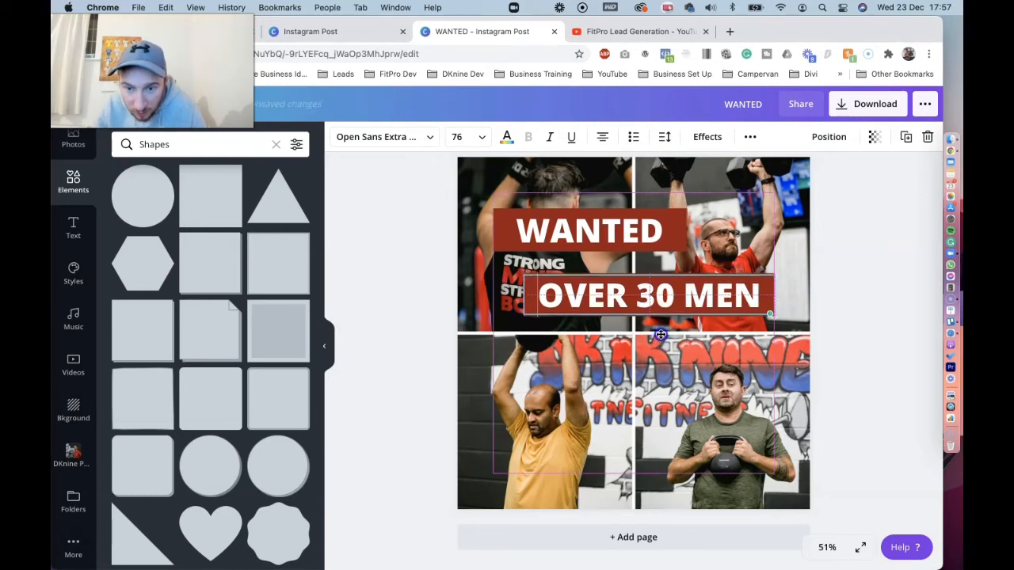
{"action": "left_click", "coordinate": [919, 281]}
Duplicate the second red banner, place the copy below it and slightly right in the lower half, keeping OVER 30 MEN on the original
{"action": "left_click_drag", "start_coordinate": [597, 296], "coordinate": [687, 294]}
{"action": "left_click", "coordinate": [568, 303]}
{"action": "key", "text": "super+c"}
{"action": "key", "text": "super+v"}
{"action": "left_click_drag", "start_coordinate": [605, 325], "coordinate": [620, 378]}
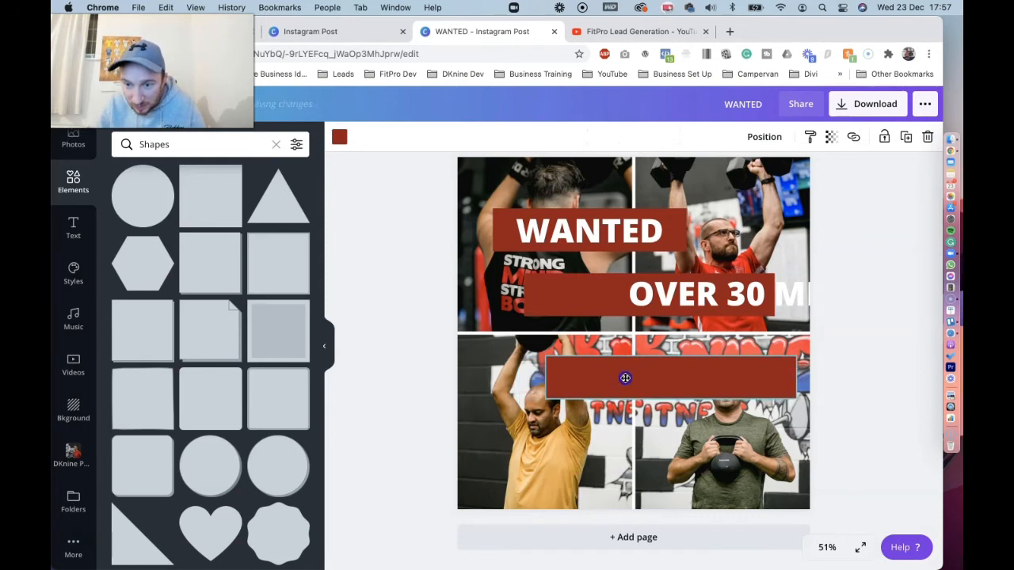
{"action": "left_click_drag", "start_coordinate": [685, 297], "coordinate": [593, 296]}
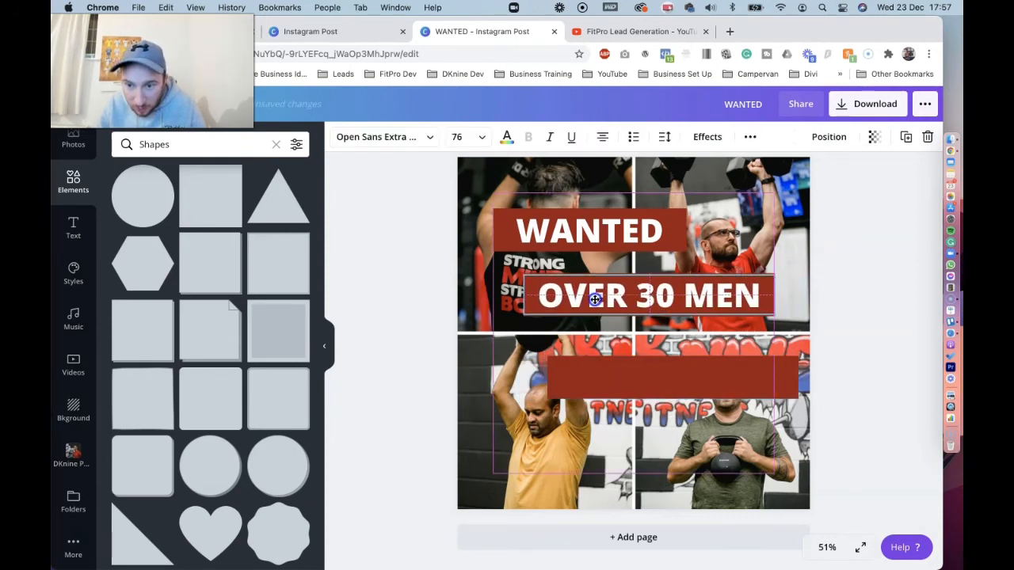
Duplicate the OVER 30 MEN heading onto the third banner and change the copy's text to "IN & AROUND"
{"action": "left_click", "coordinate": [908, 136]}
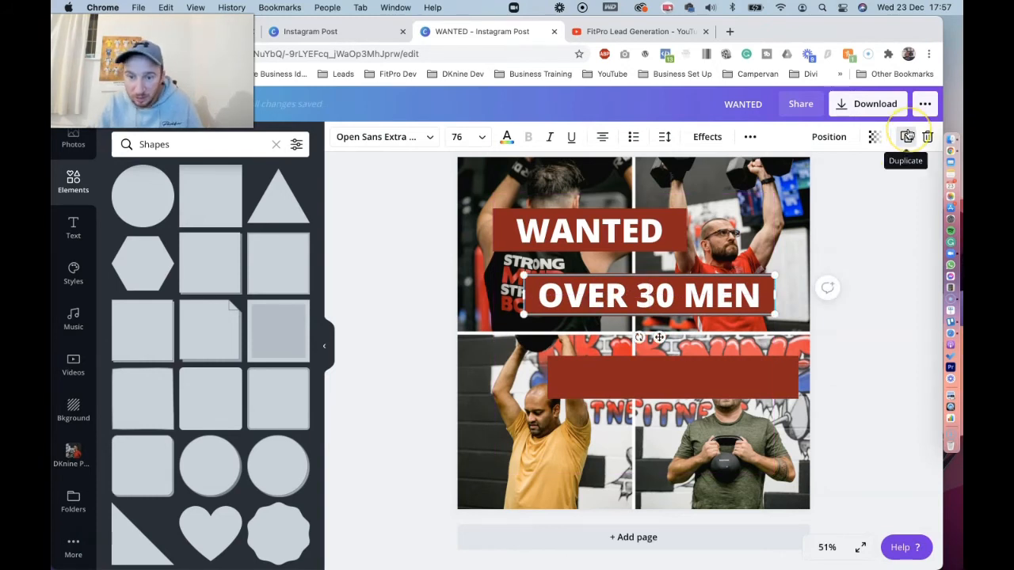
{"action": "left_click", "coordinate": [689, 297]}
{"action": "left_click_drag", "start_coordinate": [689, 298], "coordinate": [705, 371]}
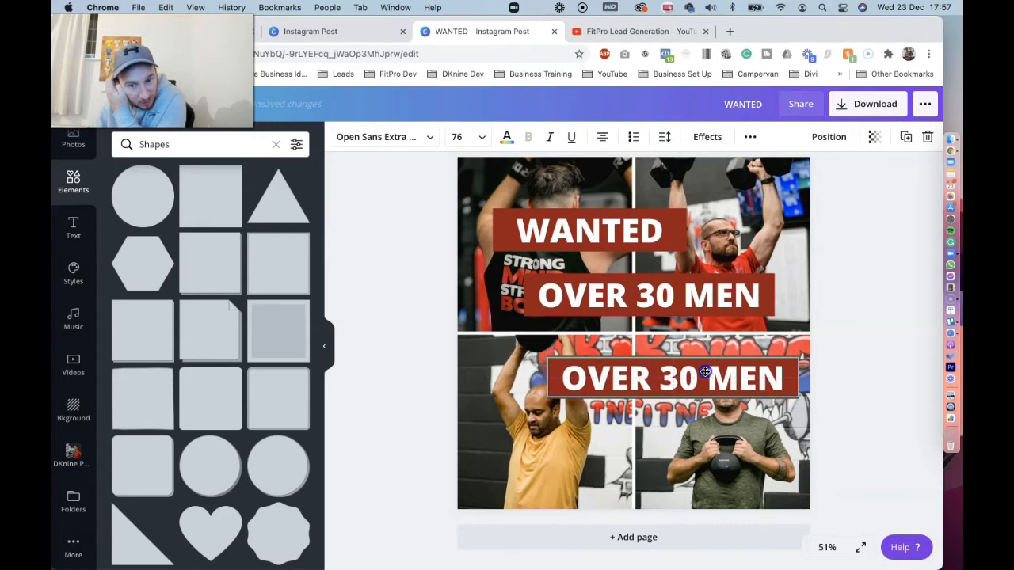
{"action": "triple_click", "coordinate": [705, 372]}
{"action": "key", "text": "BackSpace"}
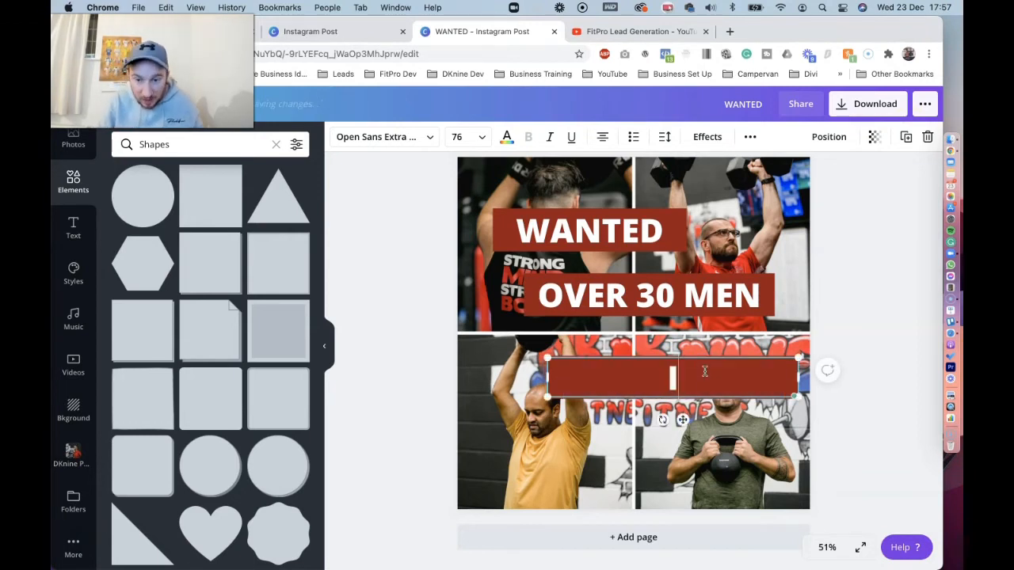
{"action": "type", "text": "IN &"}
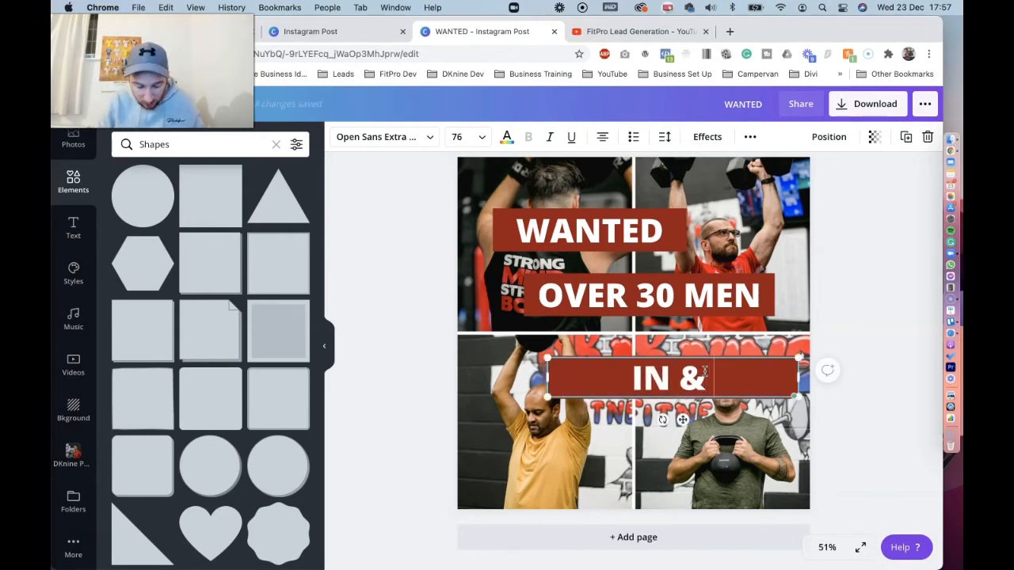
{"action": "type", "text": " AROUND"}
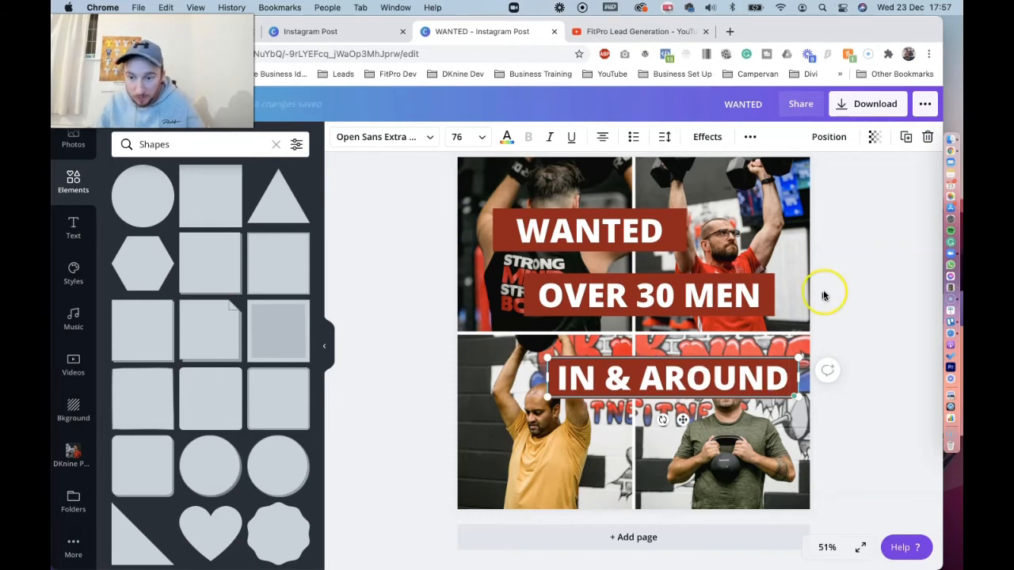
{"action": "left_click", "coordinate": [881, 272]}
Duplicate the third banner and place the copy below it, left-aligned with the WANTED banner, keeping IN & AROUND centred on the original
{"action": "left_click_drag", "start_coordinate": [653, 374], "coordinate": [708, 373]}
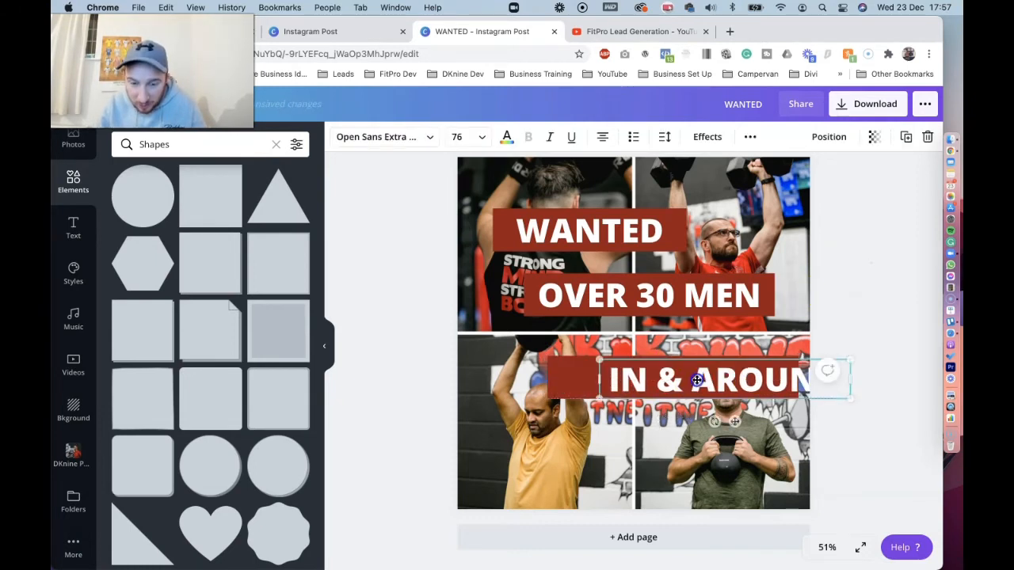
{"action": "left_click", "coordinate": [575, 377]}
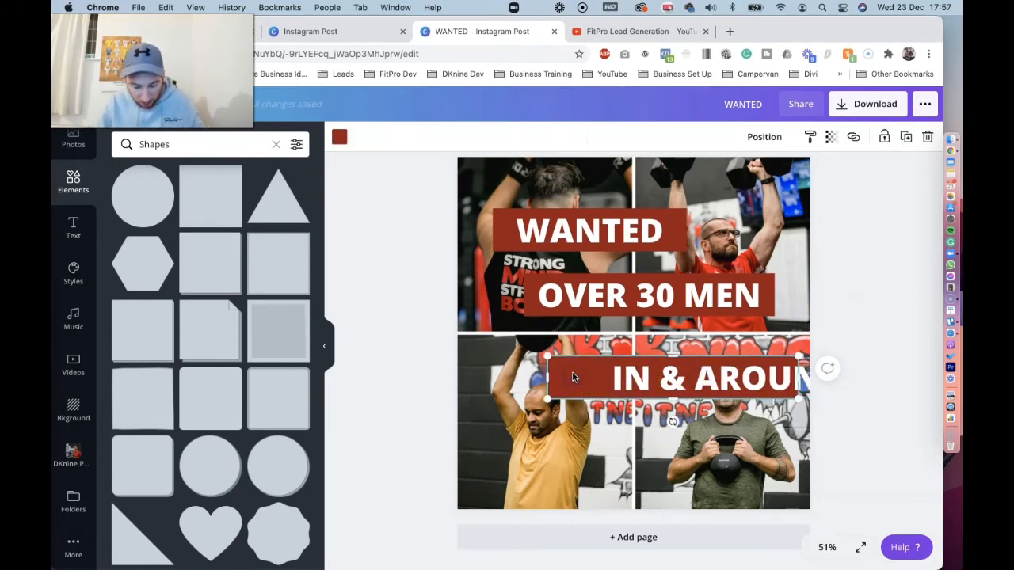
{"action": "key", "text": "super+c"}
{"action": "key", "text": "super+v"}
{"action": "left_click_drag", "start_coordinate": [636, 370], "coordinate": [615, 418]}
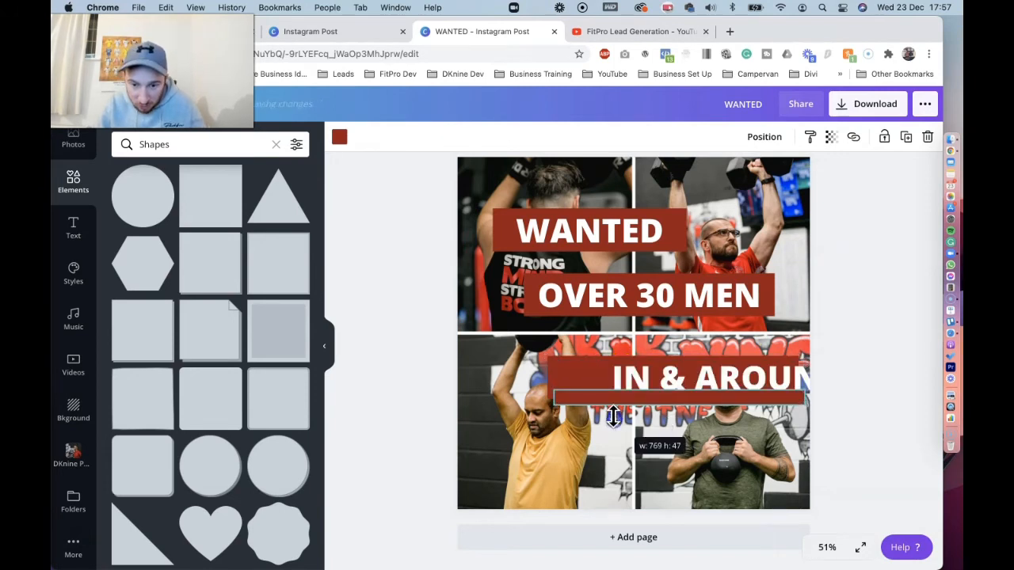
{"action": "key", "text": "super+z"}
{"action": "left_click_drag", "start_coordinate": [661, 394], "coordinate": [602, 462]}
{"action": "left_click_drag", "start_coordinate": [697, 387], "coordinate": [651, 381]}
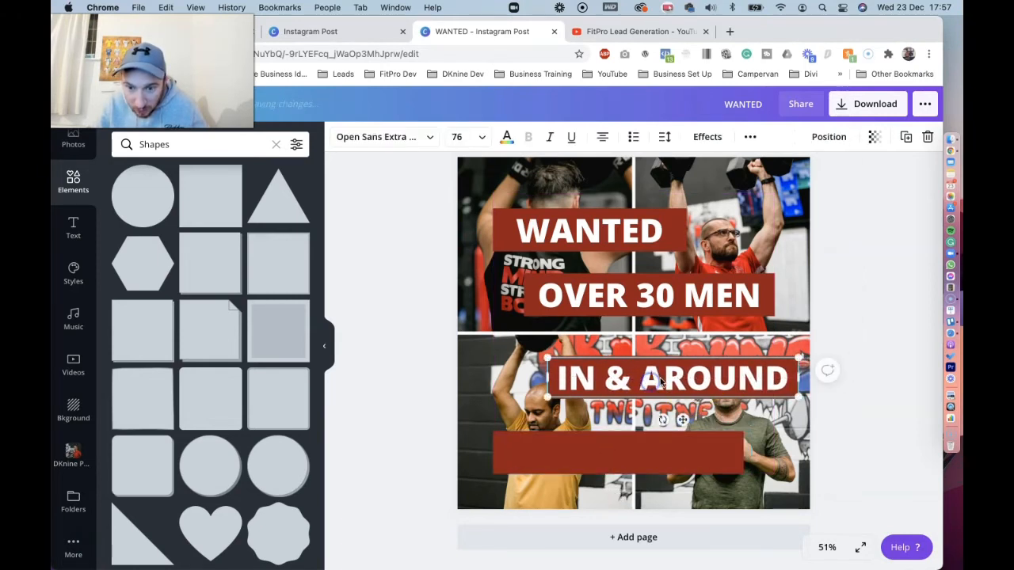
Duplicate the IN & AROUND heading onto the fourth banner and change the copy's text to "CARDIFF"
{"action": "left_click", "coordinate": [906, 137]}
{"action": "left_click_drag", "start_coordinate": [733, 384], "coordinate": [675, 456]}
{"action": "double_click", "coordinate": [675, 455]}
{"action": "key", "text": "super+a"}
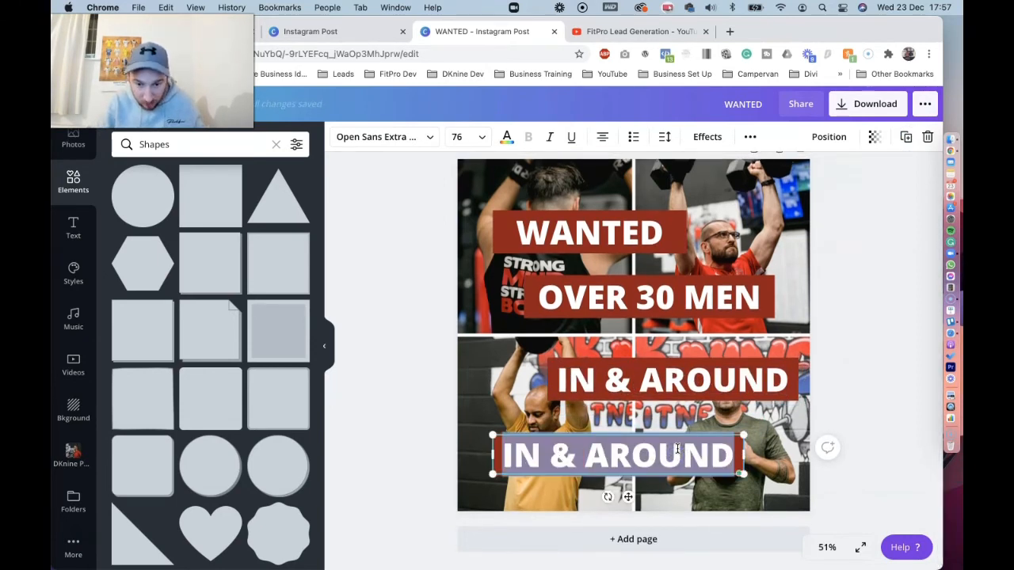
{"action": "type", "text": "CARDIFF"}
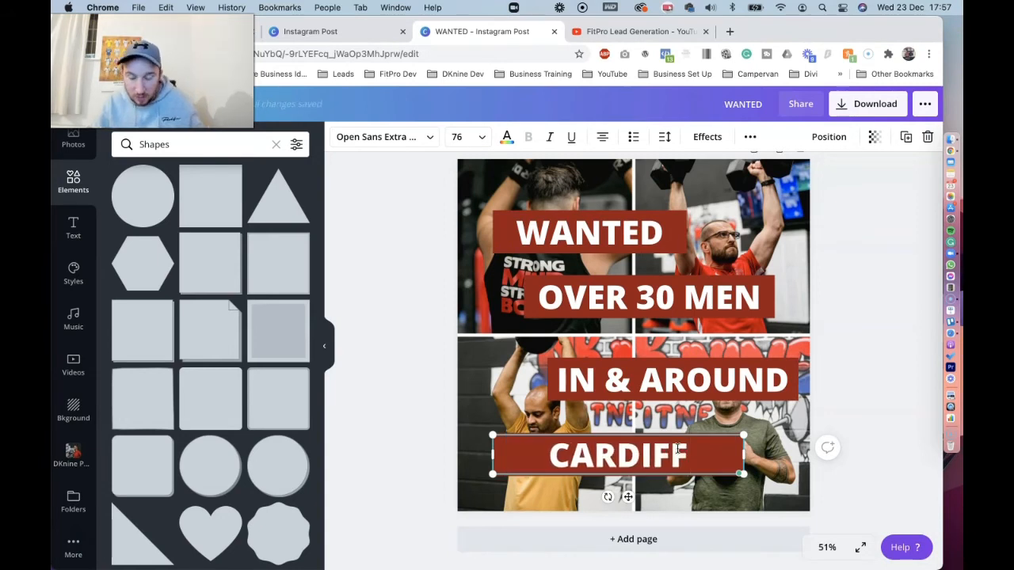
{"action": "left_click", "coordinate": [896, 289]}
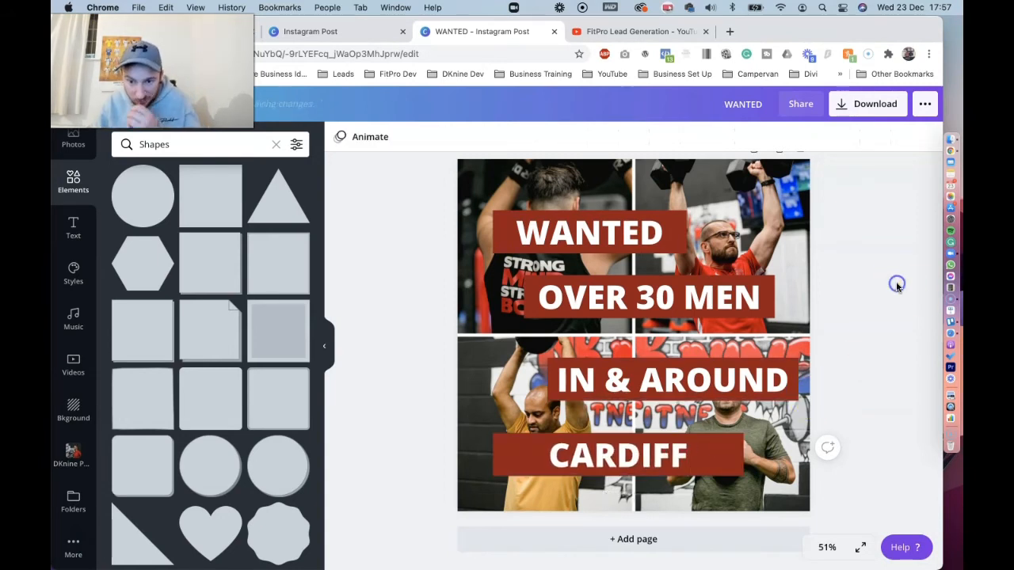
Narrow the CARDIFF text box and its red banner from their left edges to about the WANTED banner's width
{"action": "left_click", "coordinate": [660, 454]}
{"action": "left_click_drag", "start_coordinate": [493, 455], "coordinate": [552, 458]}
{"action": "left_click", "coordinate": [516, 455]}
{"action": "left_click", "coordinate": [612, 462]}
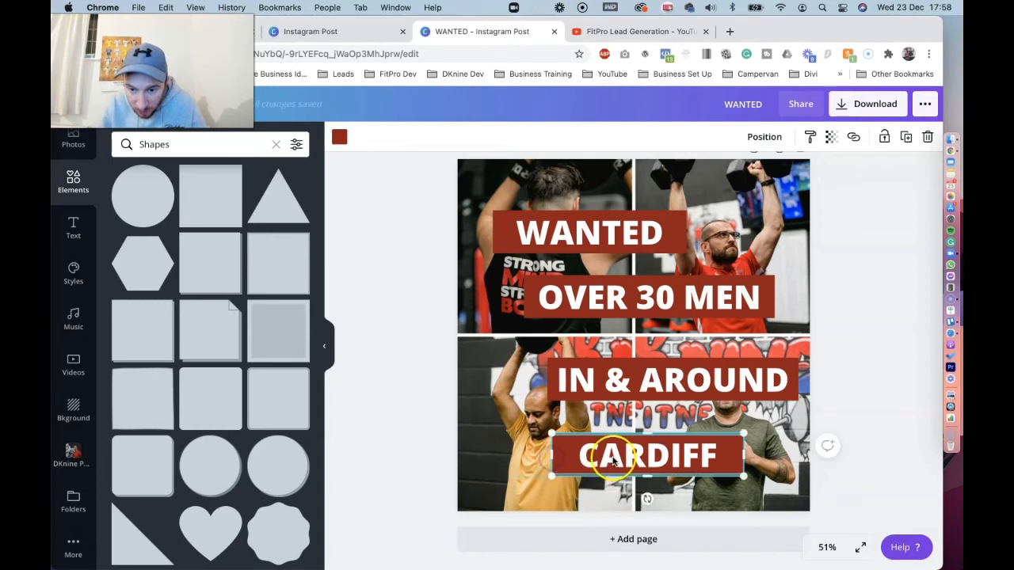
{"action": "left_click", "coordinate": [903, 263]}
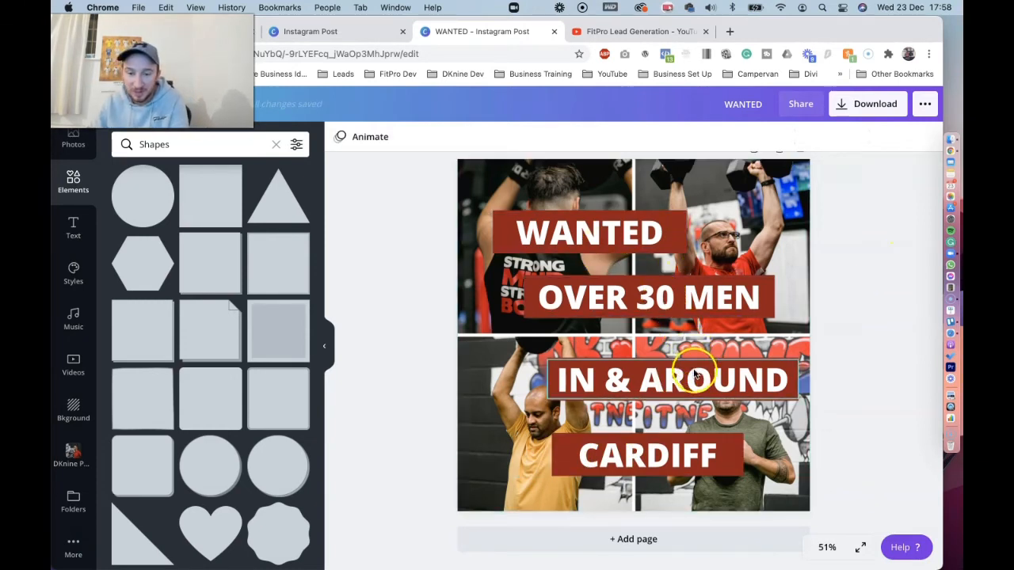
Shift the fourth banner left to line up under the WANTED banner and recentre the CARDIFF heading on it
{"action": "left_click_drag", "start_coordinate": [584, 457], "coordinate": [637, 458]}
{"action": "left_click", "coordinate": [574, 458]}
{"action": "left_click_drag", "start_coordinate": [574, 458], "coordinate": [519, 452]}
{"action": "left_click_drag", "start_coordinate": [731, 460], "coordinate": [621, 457]}
{"action": "left_click", "coordinate": [877, 340]}
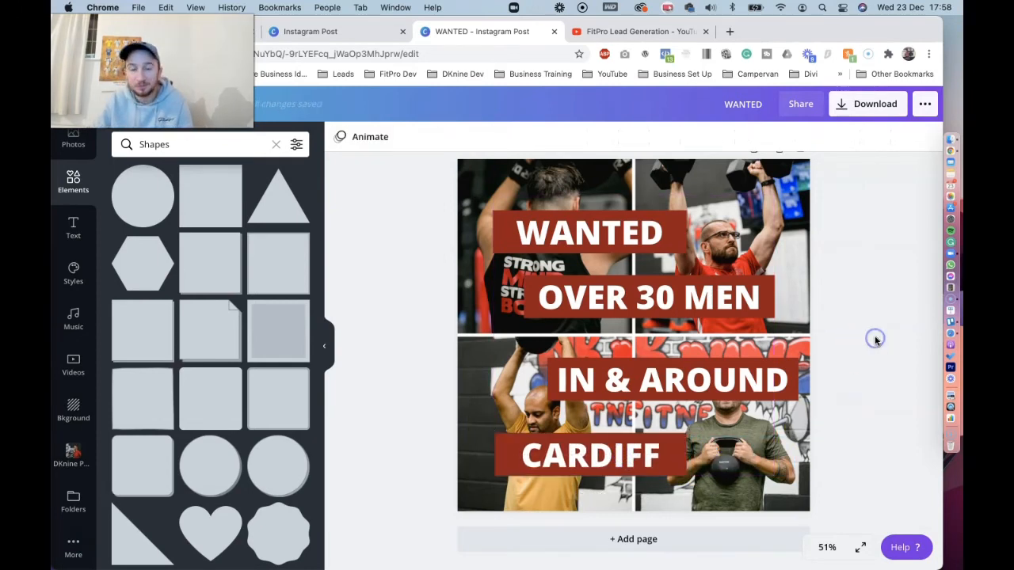
{"action": "scroll", "coordinate": [889, 288], "scroll_direction": "up", "scroll_amount": 1}
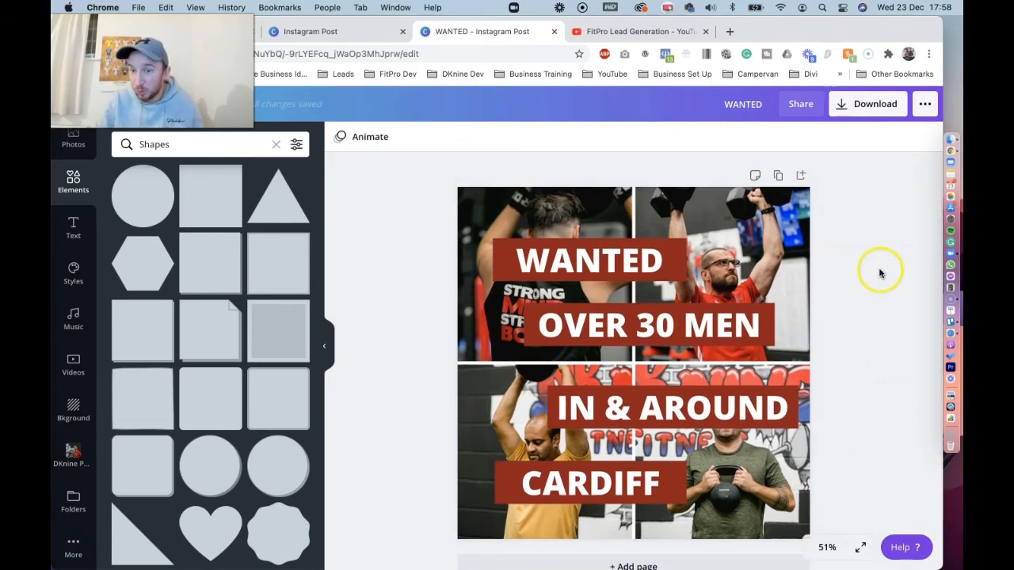
{"action": "left_click", "coordinate": [862, 105]}
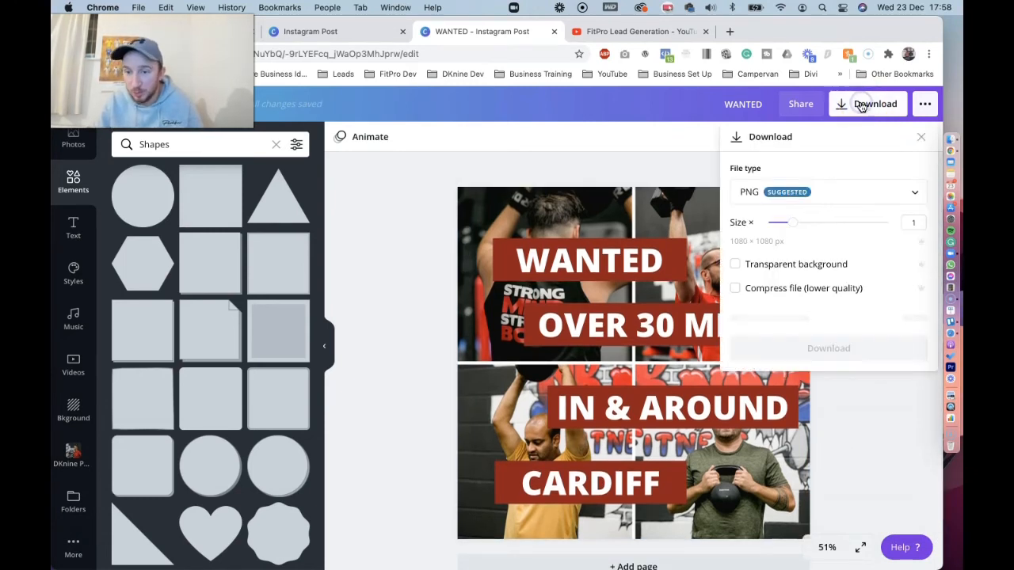
{"action": "left_click", "coordinate": [840, 321]}
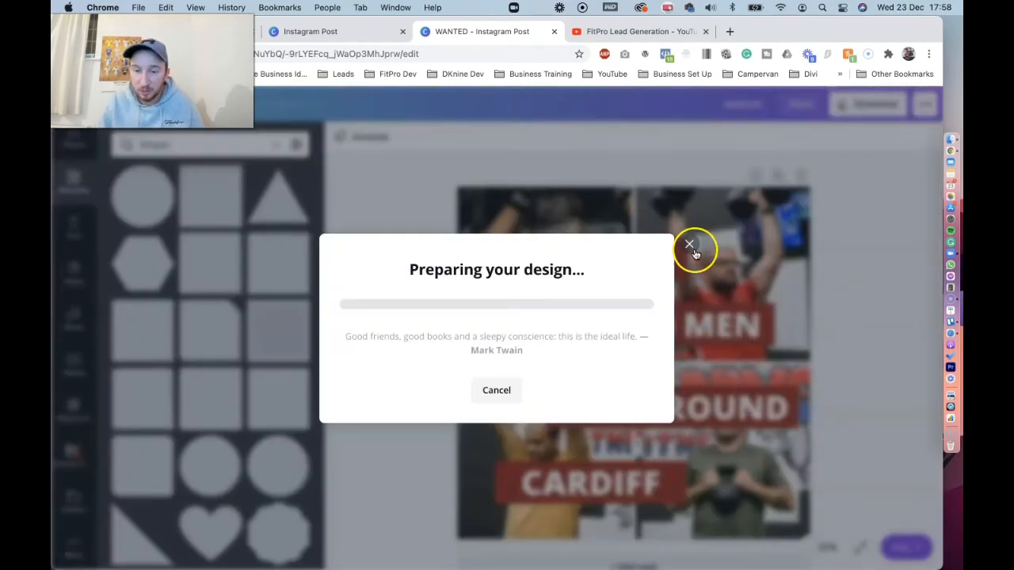
{"action": "left_click", "coordinate": [689, 245]}
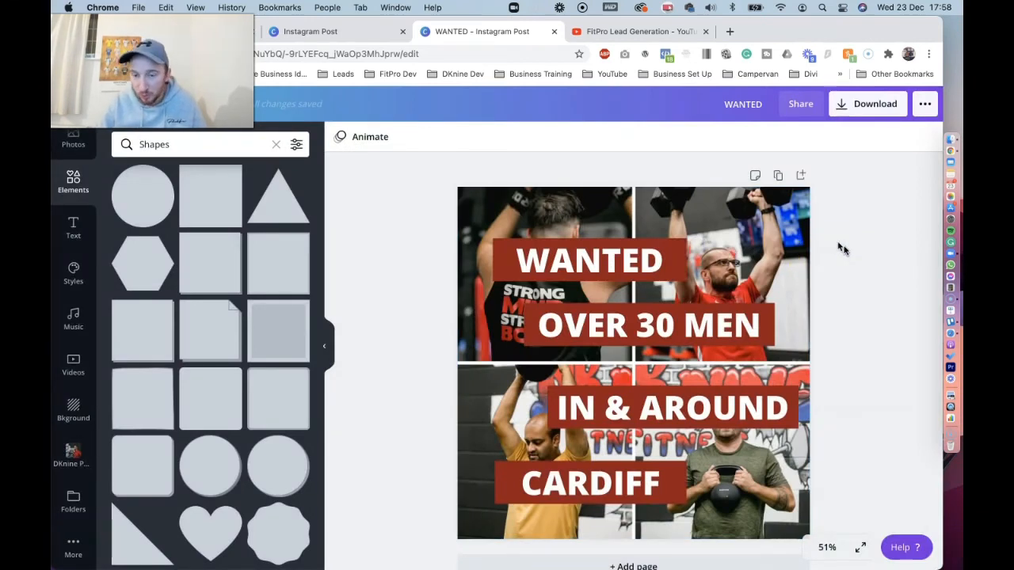
Compare the Block, Pan, Baseline, Stomp and Rise animations on the page, apply Block, and play the video preview
{"action": "left_click", "coordinate": [355, 138]}
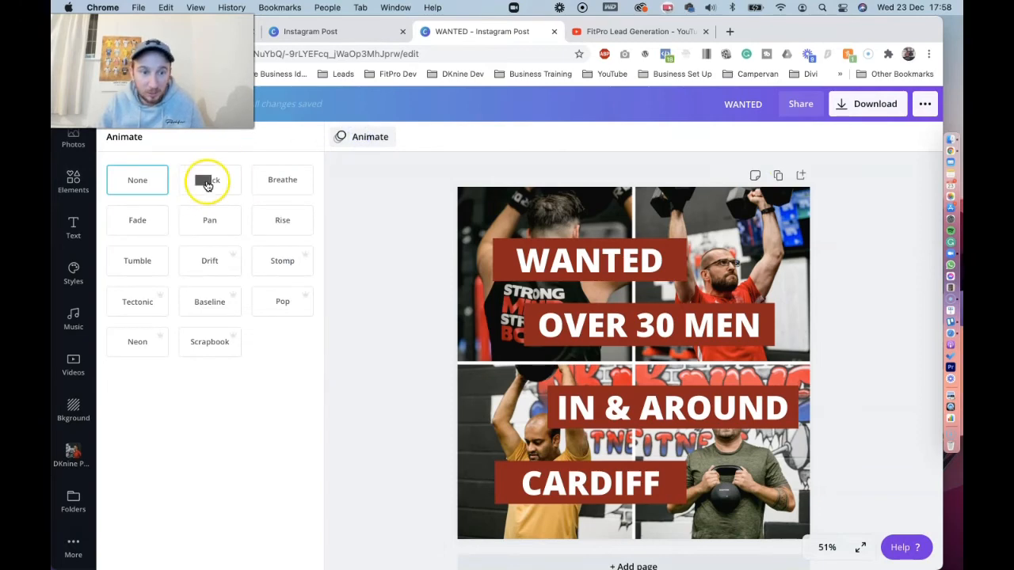
{"action": "left_click", "coordinate": [208, 183]}
{"action": "left_click", "coordinate": [213, 231]}
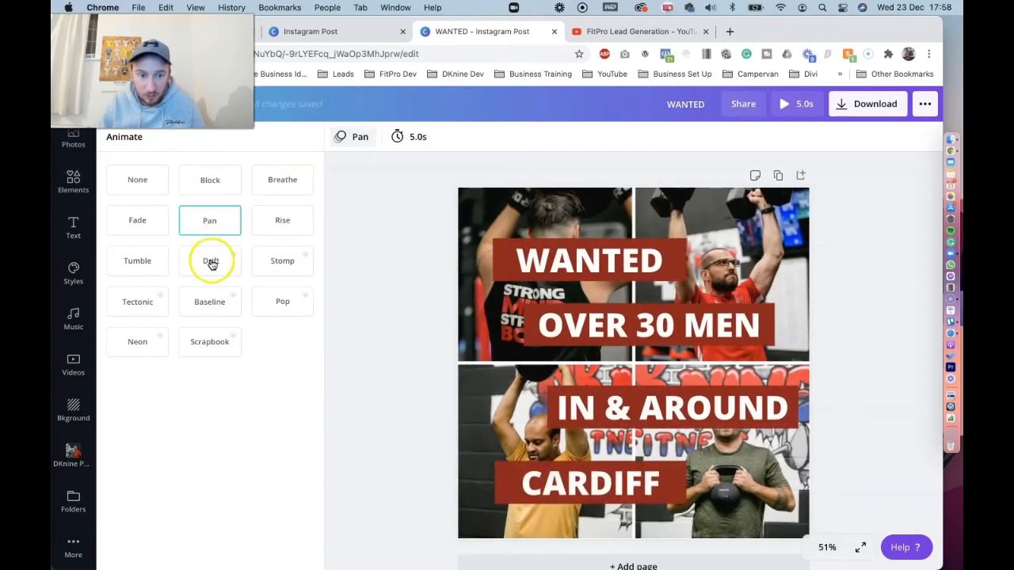
{"action": "left_click", "coordinate": [210, 297]}
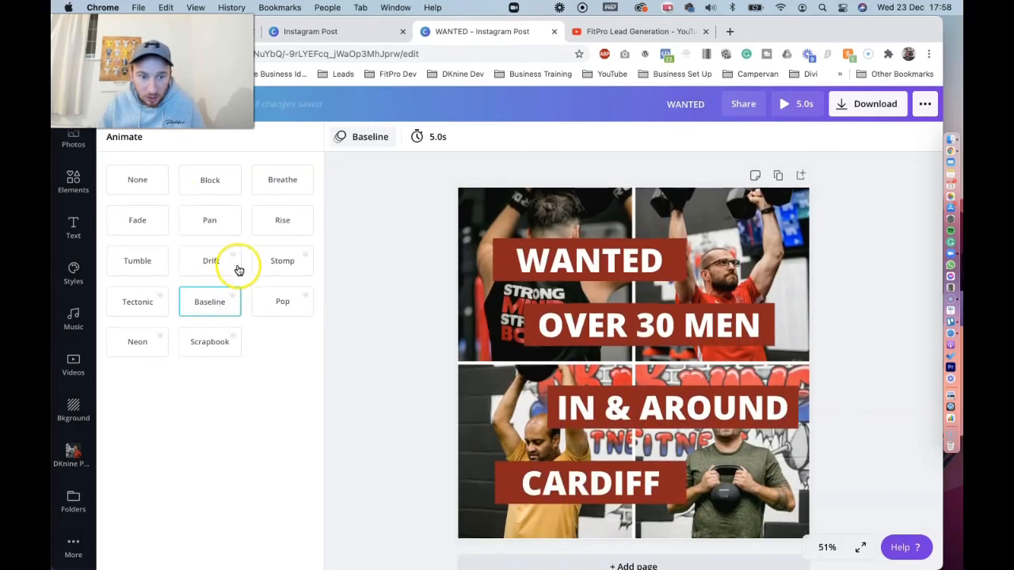
{"action": "left_click", "coordinate": [285, 263]}
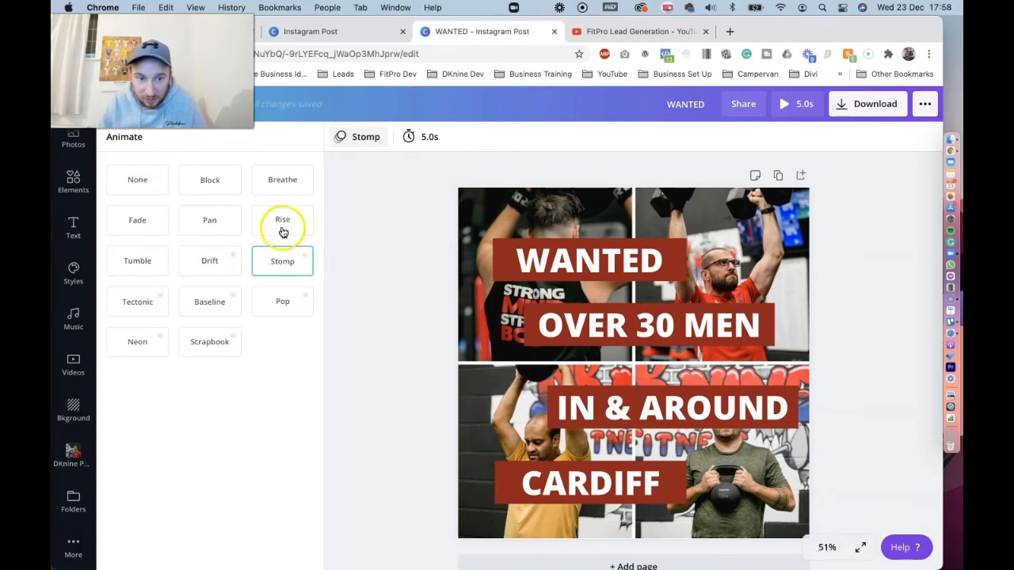
{"action": "left_click", "coordinate": [298, 220]}
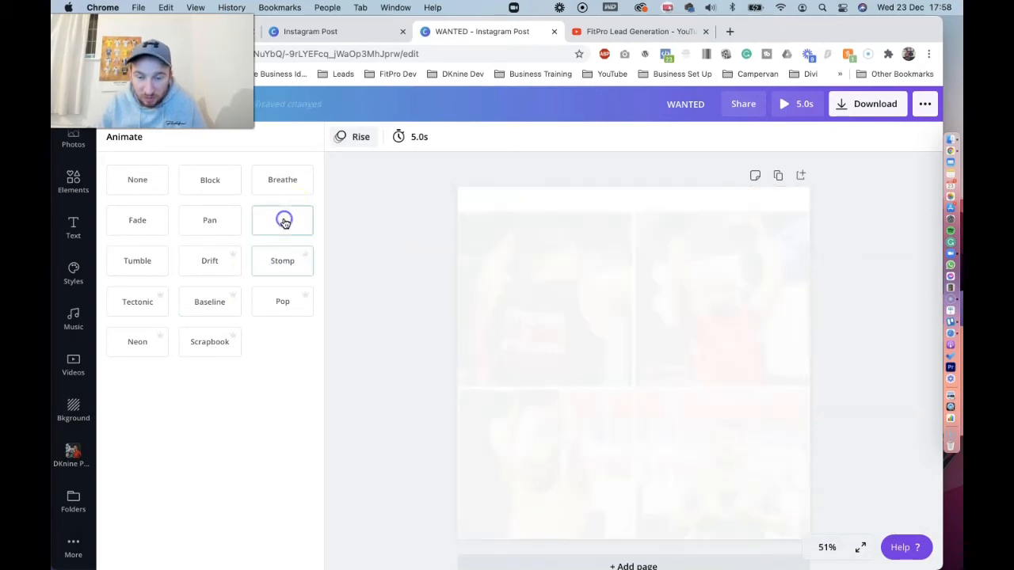
{"action": "left_click", "coordinate": [221, 224]}
{"action": "left_click", "coordinate": [205, 194]}
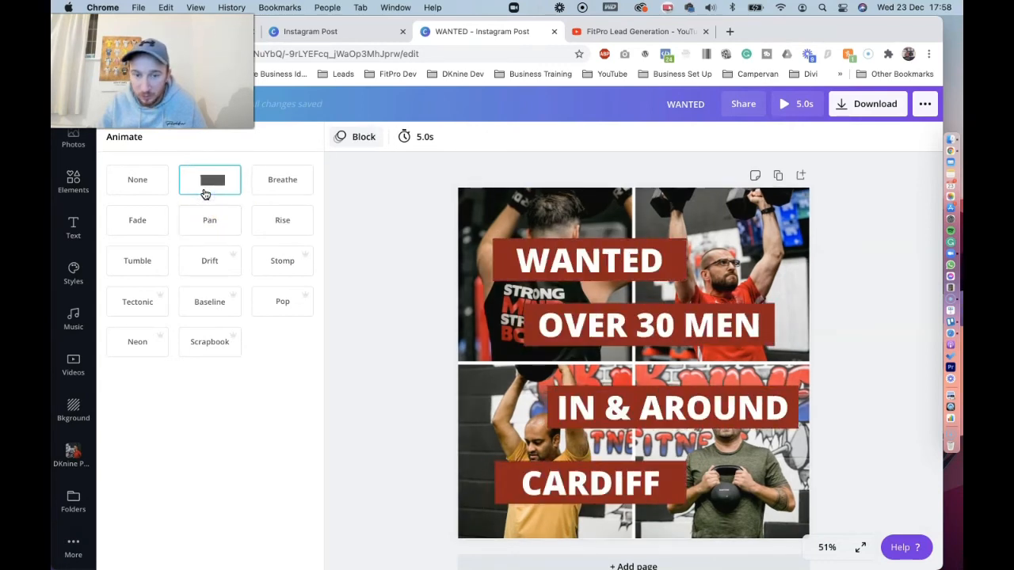
{"action": "left_click", "coordinate": [786, 107]}
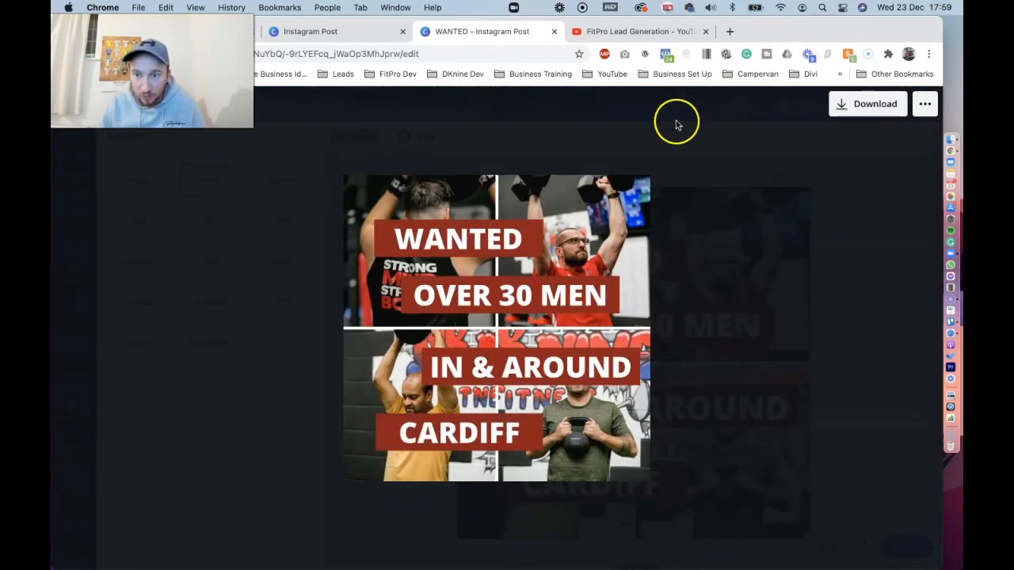
{"action": "left_click", "coordinate": [774, 160]}
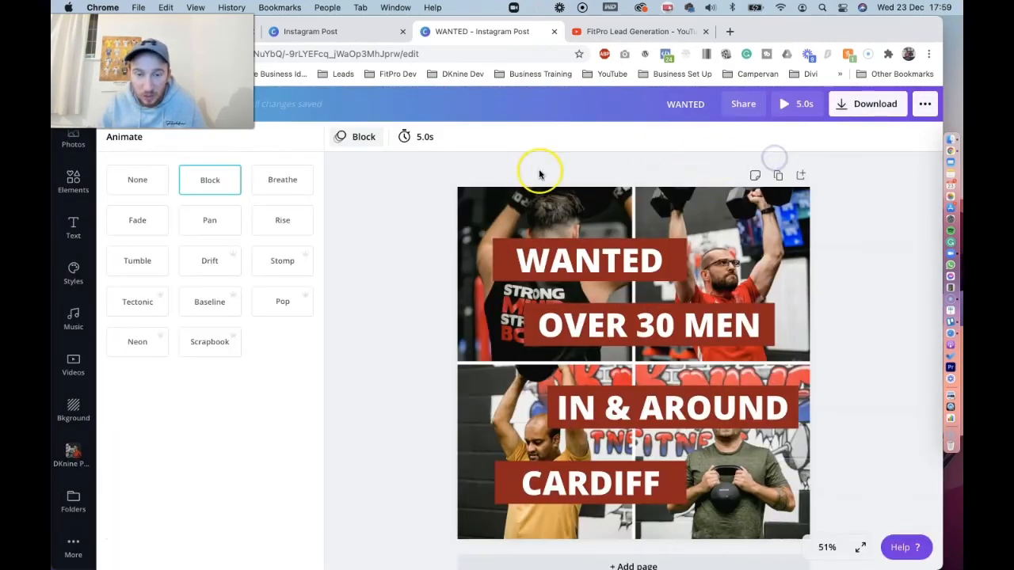
Set the page's timing to 2 seconds, play the video preview to check the animation, and close the preview
{"action": "left_click", "coordinate": [414, 138]}
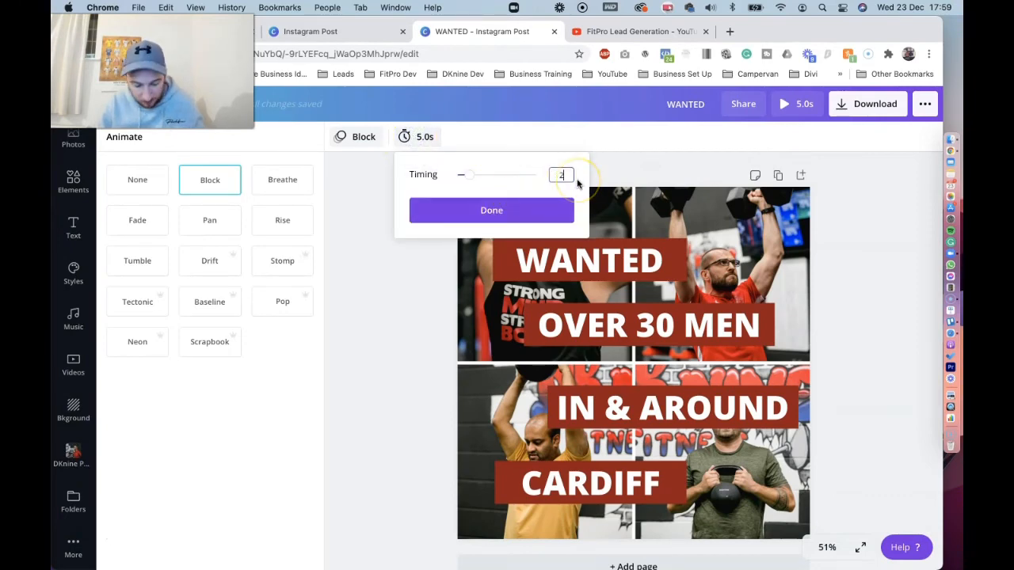
{"action": "type", "text": "2"}
{"action": "key", "text": "Return"}
{"action": "left_click", "coordinate": [532, 212]}
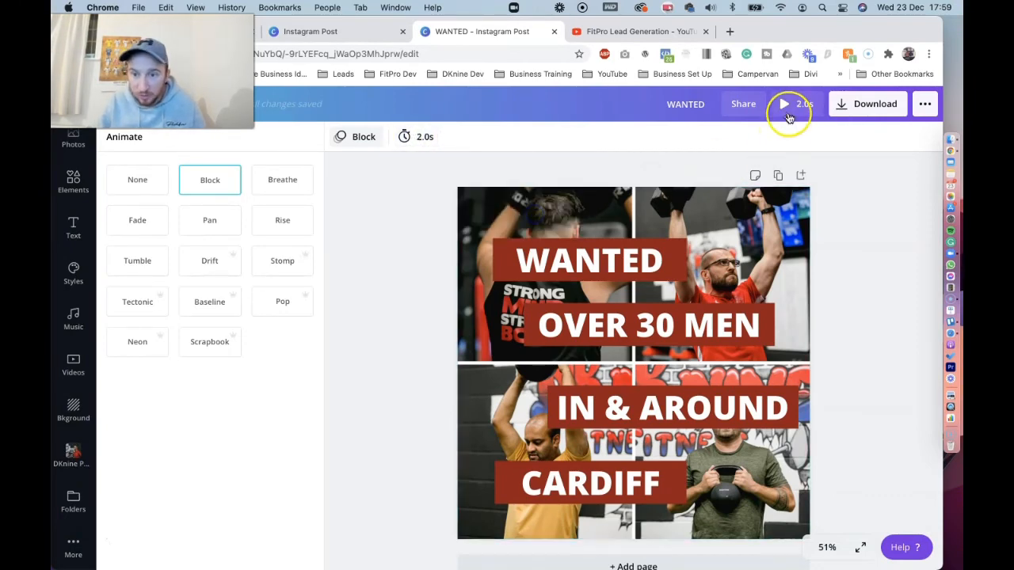
{"action": "left_click", "coordinate": [784, 105]}
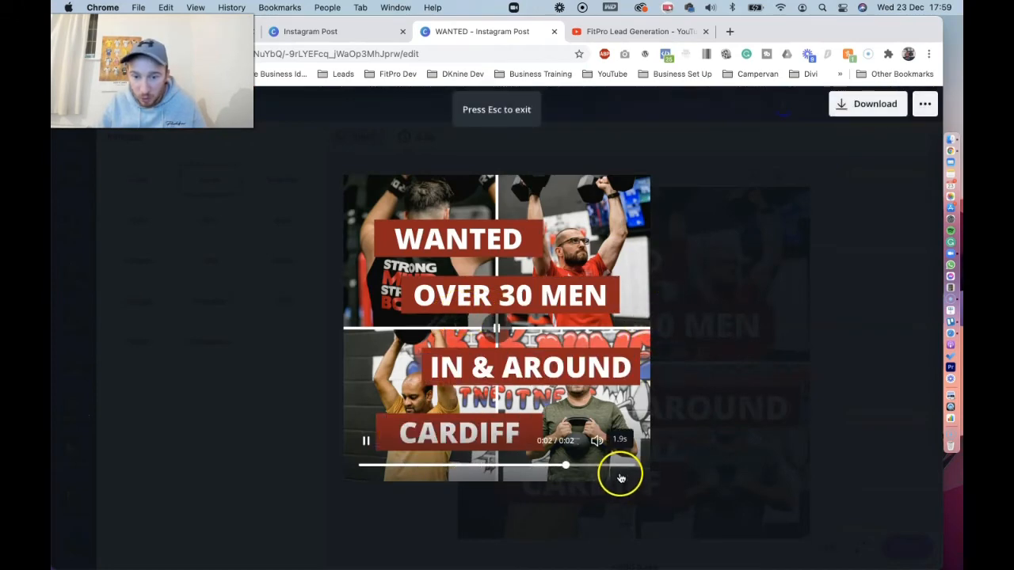
{"action": "left_click", "coordinate": [724, 347]}
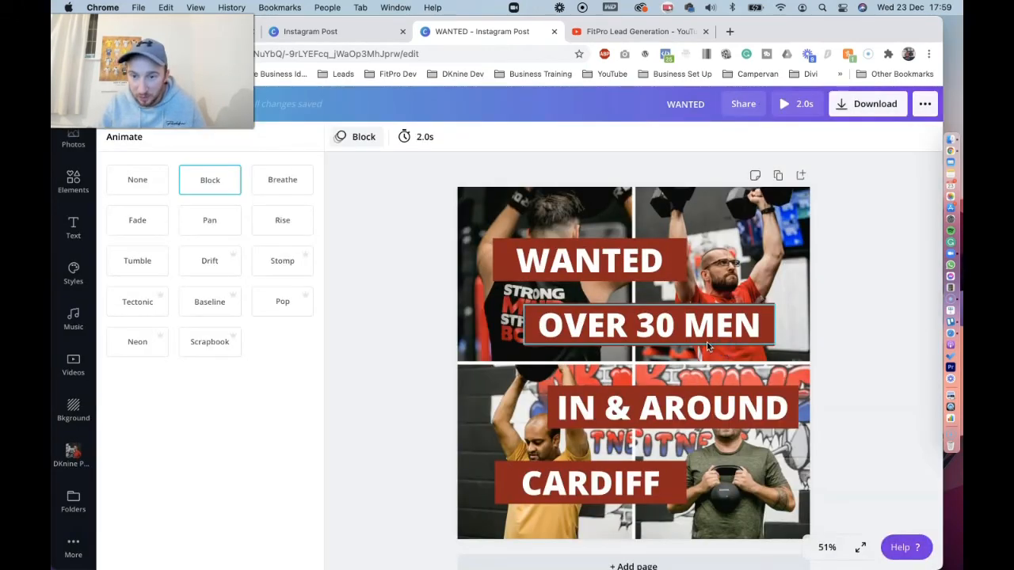
Duplicate the animated page twice to make a three-page video, and preview the whole sequence
{"action": "left_click", "coordinate": [777, 177]}
{"action": "left_click", "coordinate": [756, 197]}
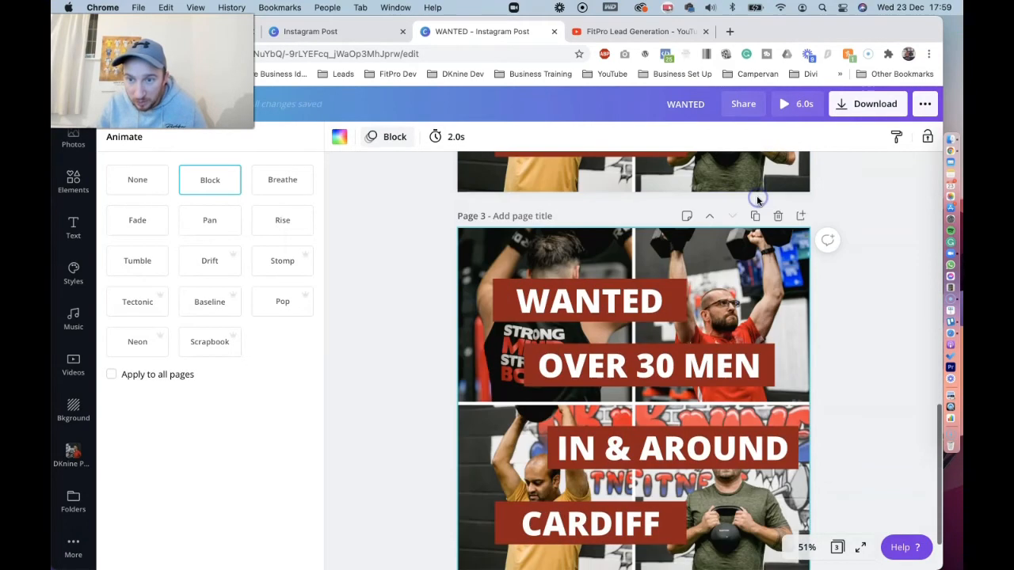
{"action": "left_click", "coordinate": [787, 104]}
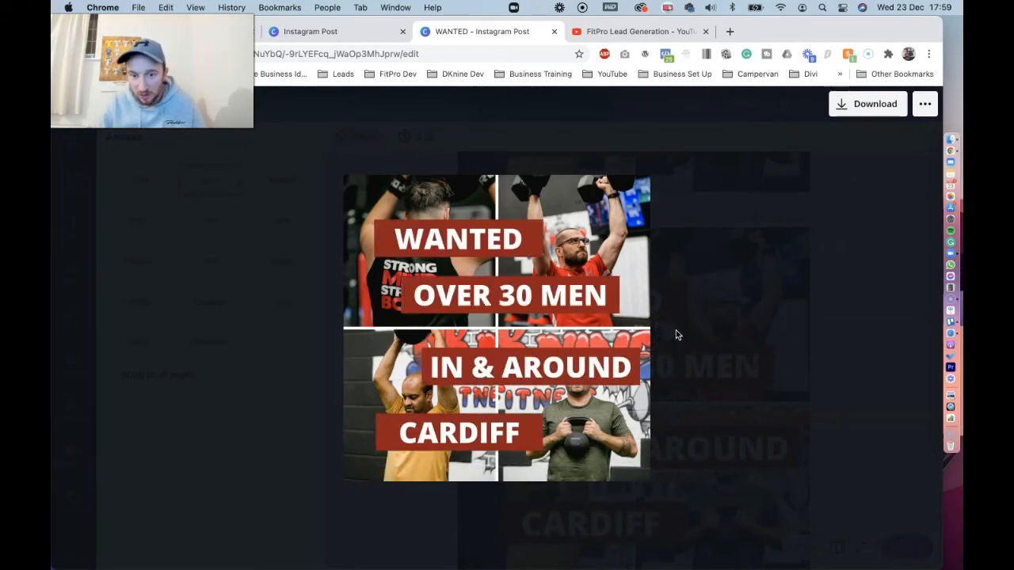
{"action": "left_click", "coordinate": [710, 290]}
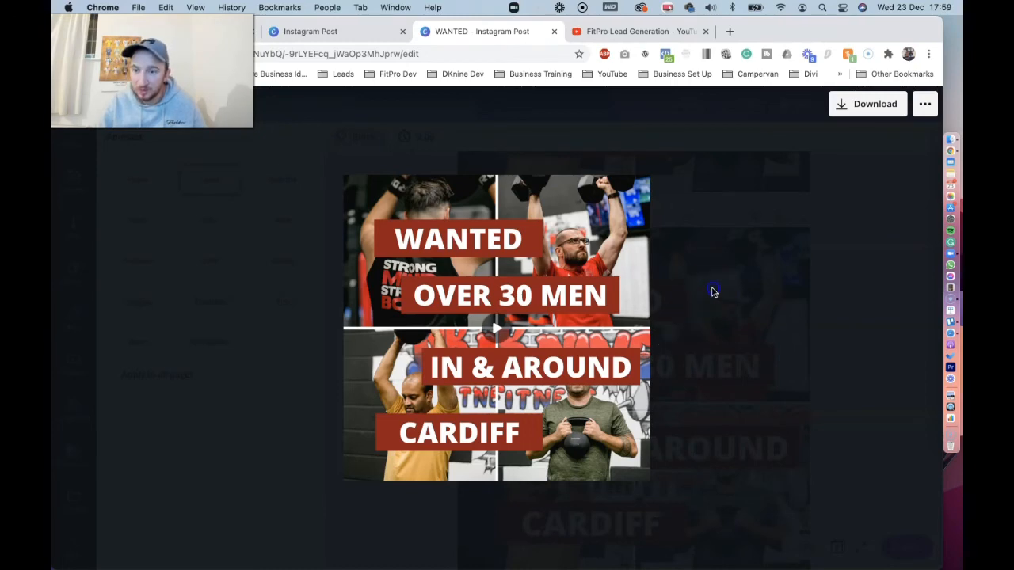
{"action": "scroll", "coordinate": [860, 298], "scroll_direction": "up", "scroll_amount": 10}
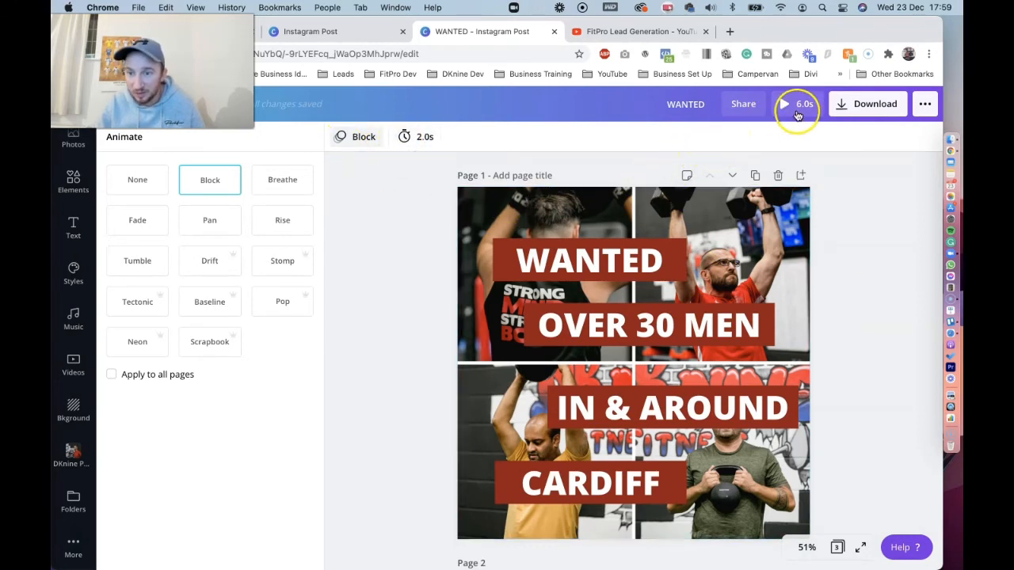
Download all three pages of the design as an MP4 video
{"action": "left_click", "coordinate": [870, 212]}
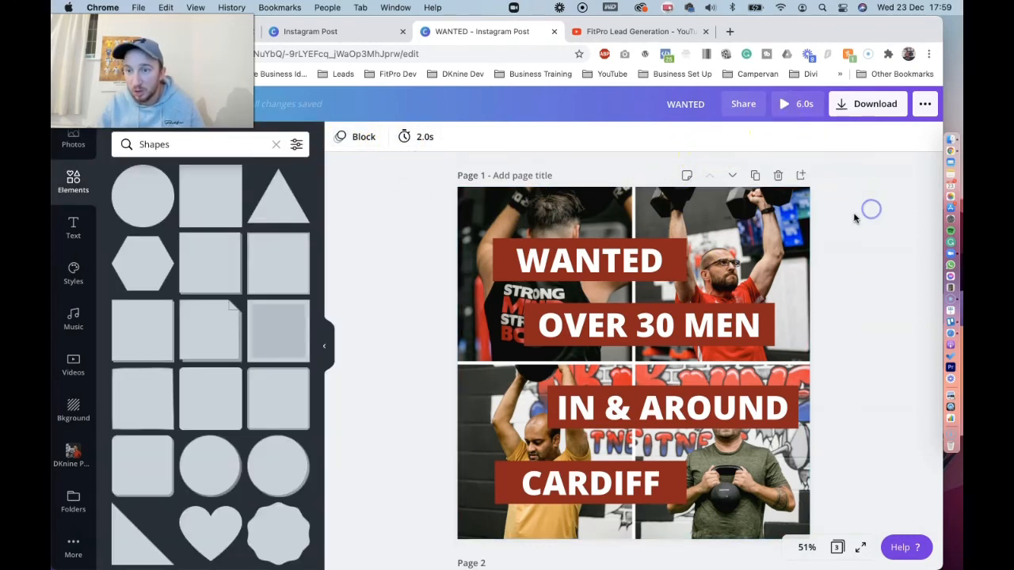
{"action": "left_click", "coordinate": [875, 106]}
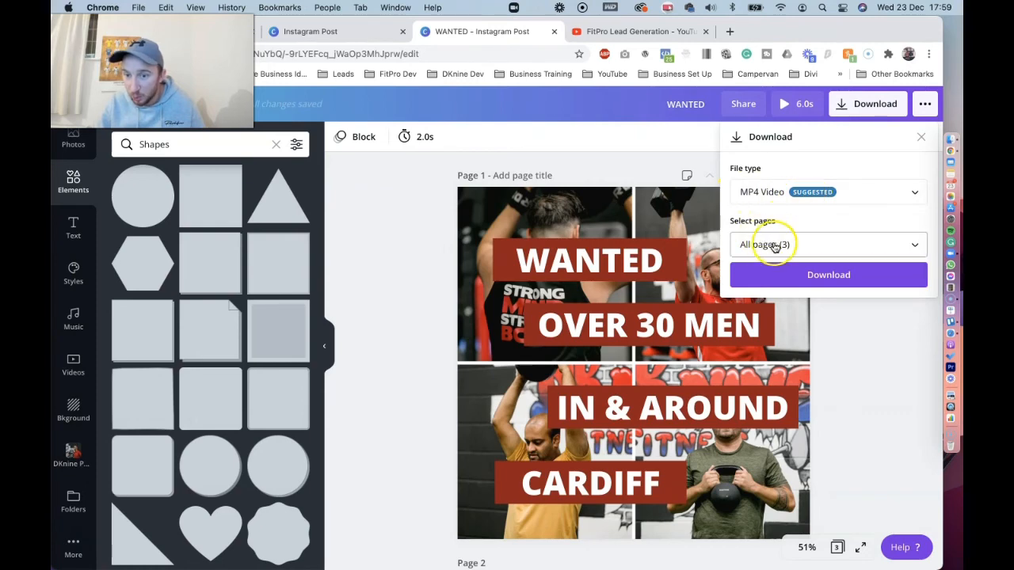
{"action": "left_click", "coordinate": [816, 277]}
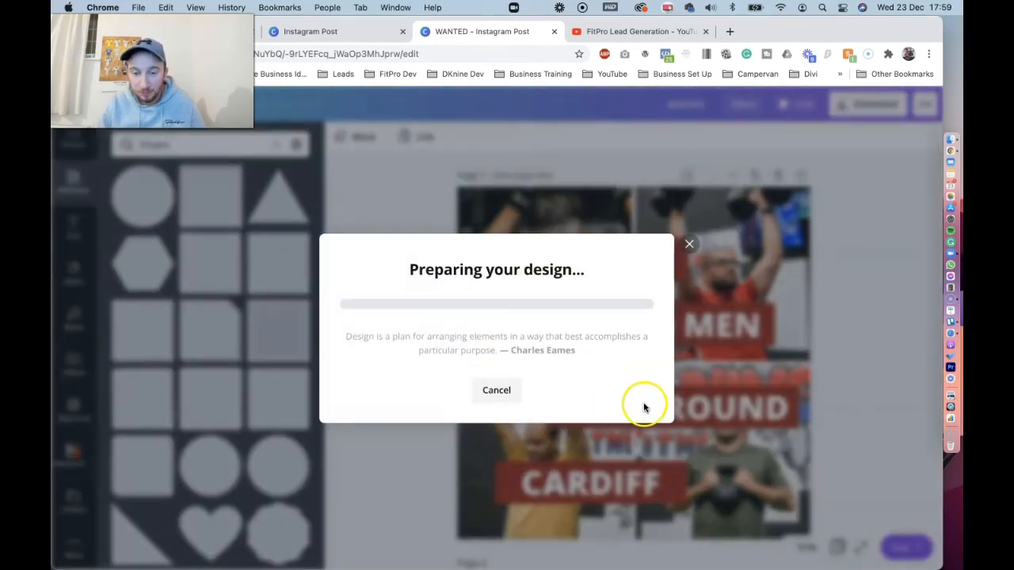